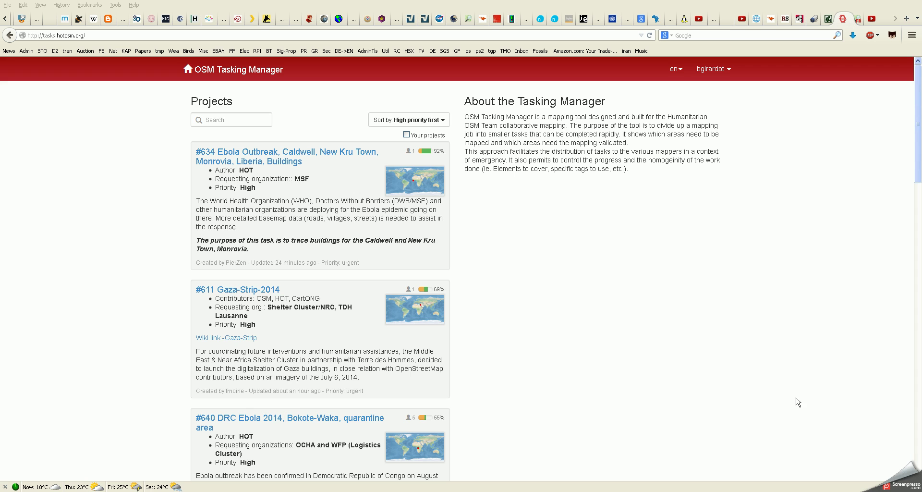
Step: Scroll the Tasking Manager project list down to #619 Ebola Outbreak, Sierra Leone, GNS import
scroll(565, 387, down, 5)
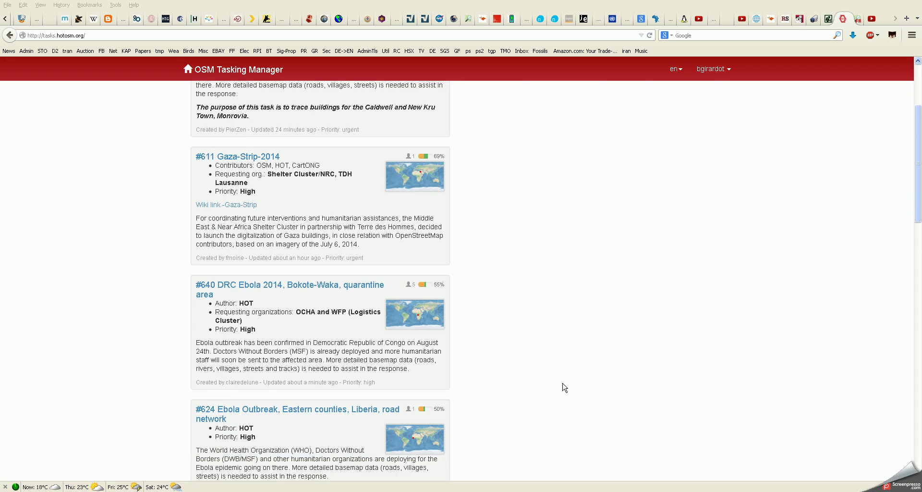
scroll(565, 388, down, 7)
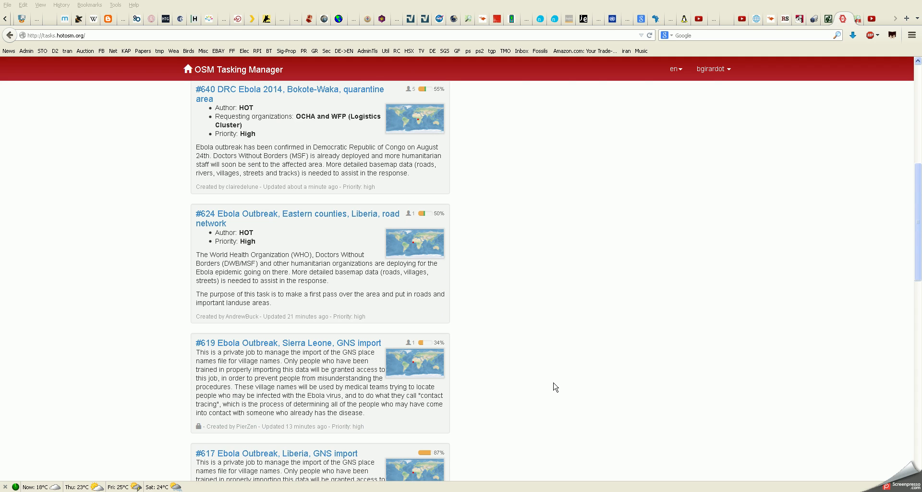
scroll(555, 387, down, 2)
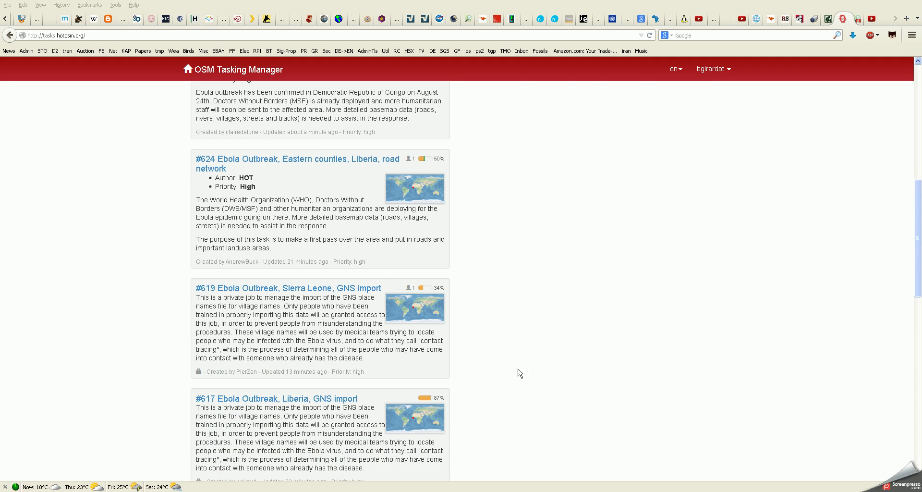
Step: Insert an empty line after '3. Adding imagery URLs' in OSM Notes.TXT, then check JOSM's Imagery menu
key(alt+Tab)
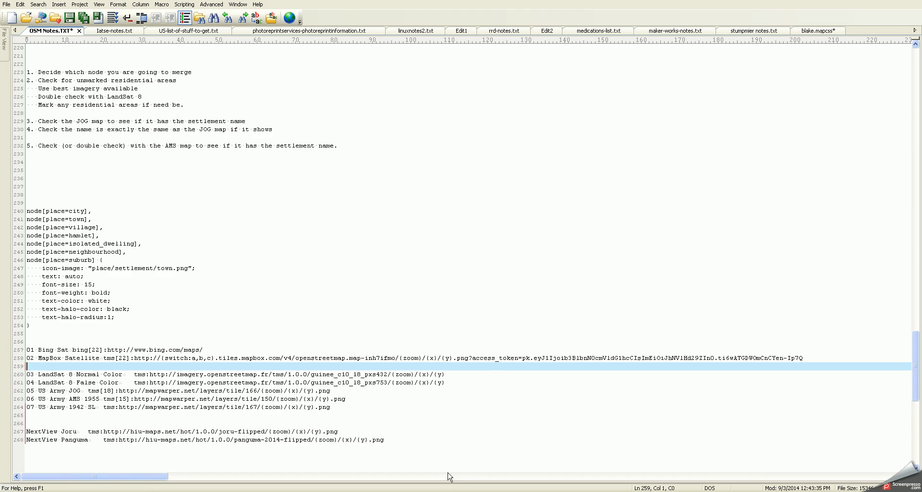
scroll(211, 235, up, 3)
scroll(206, 220, up, 4)
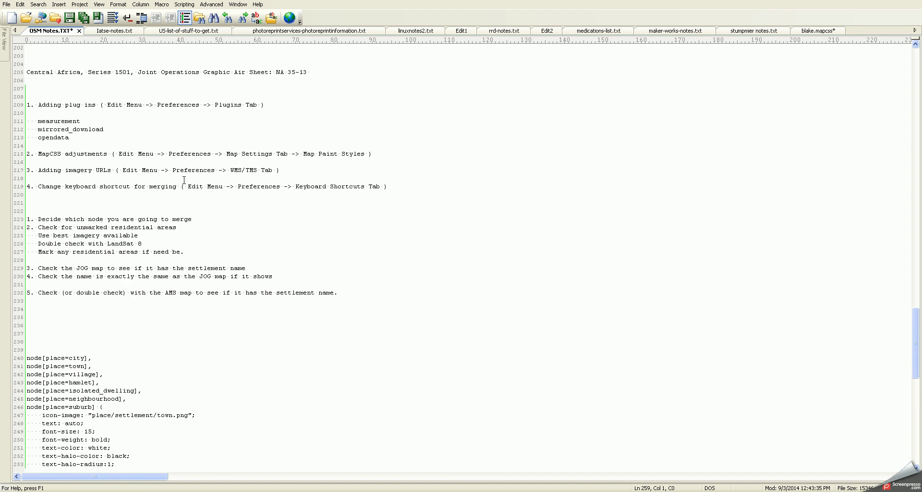
click(290, 170)
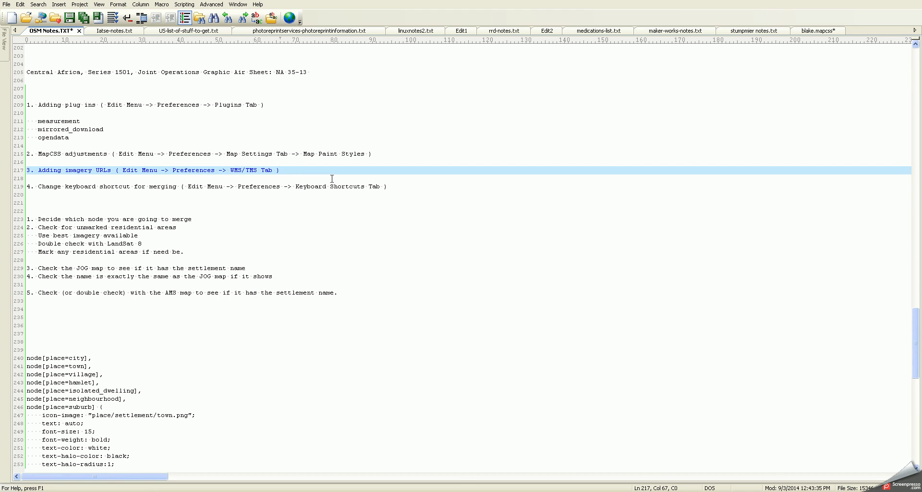
key(Return)
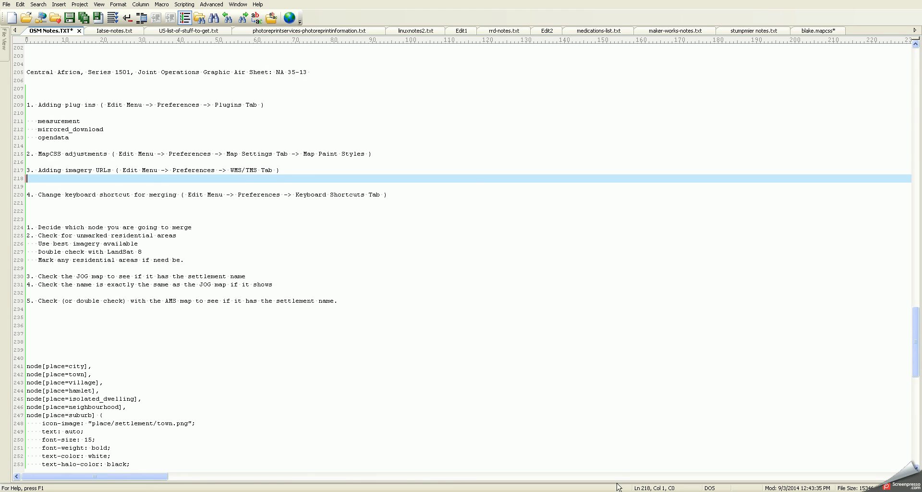
key(alt+Tab)
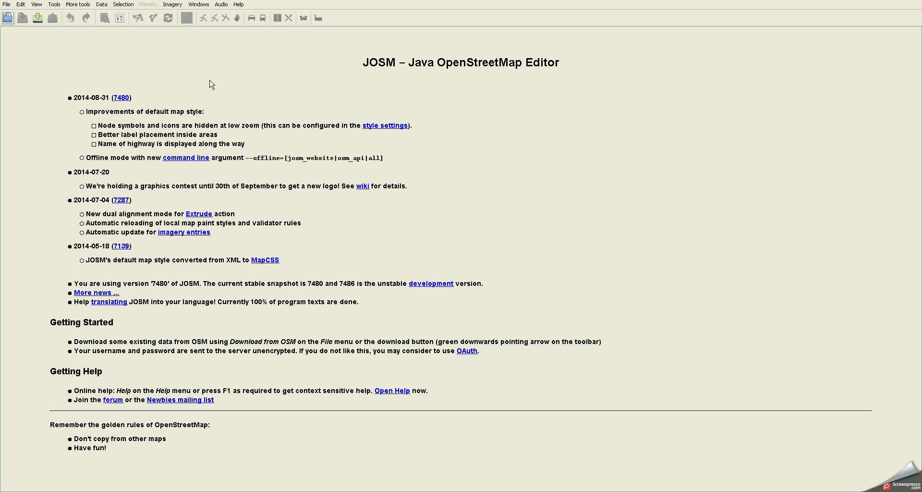
click(171, 5)
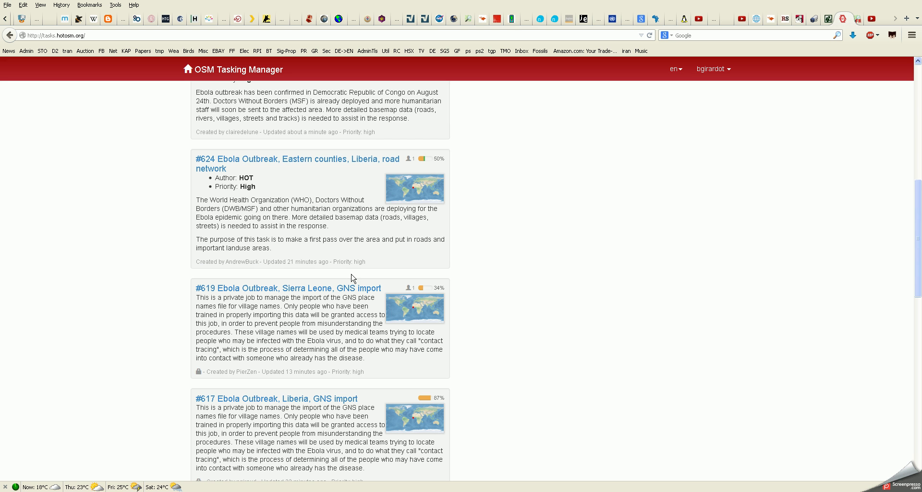
Step: Open project #619 Ebola Outbreak, Sierra Leone, GNS import from the list
scroll(317, 268, down, 2)
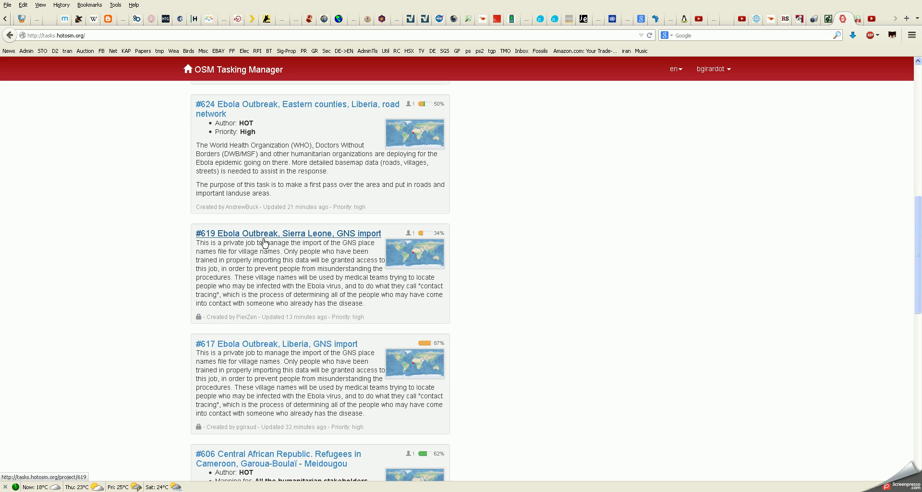
click(318, 234)
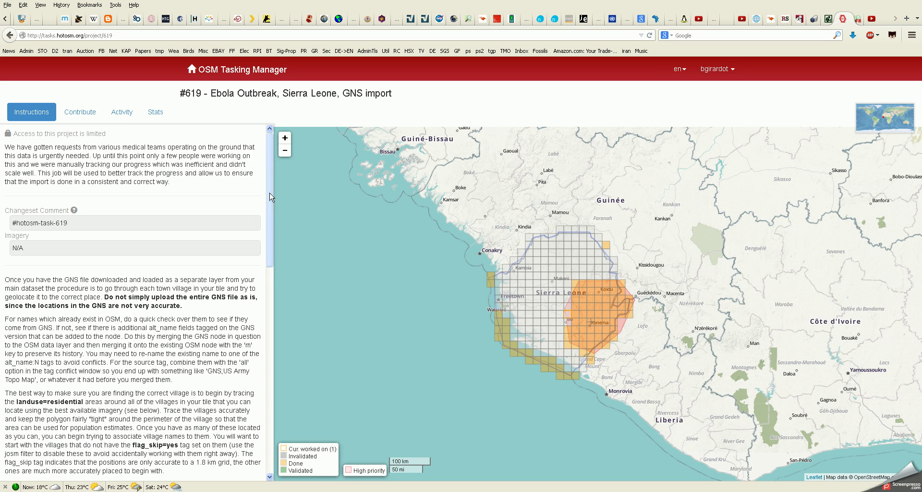
Step: Scroll the #619 instructions to the imagery section, highlighting the shift warning and LandSat 8 tms[19] URL
drag(274, 209, 274, 397)
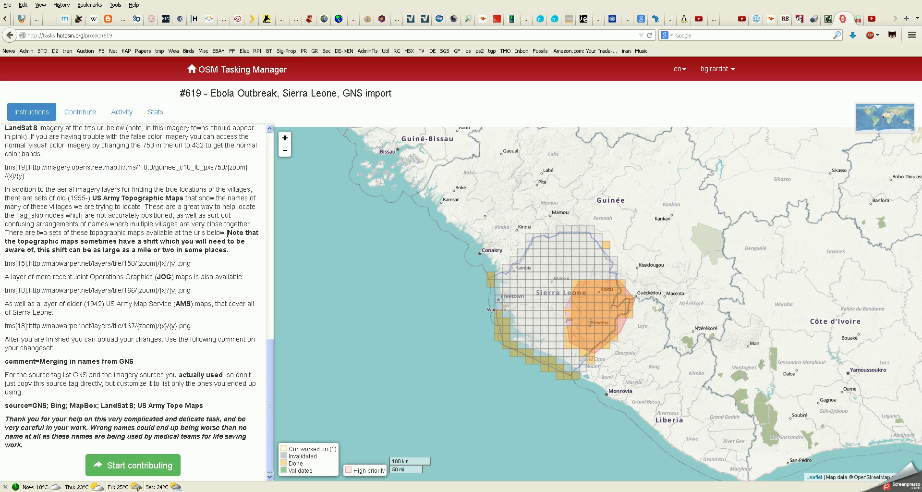
drag(227, 232, 246, 245)
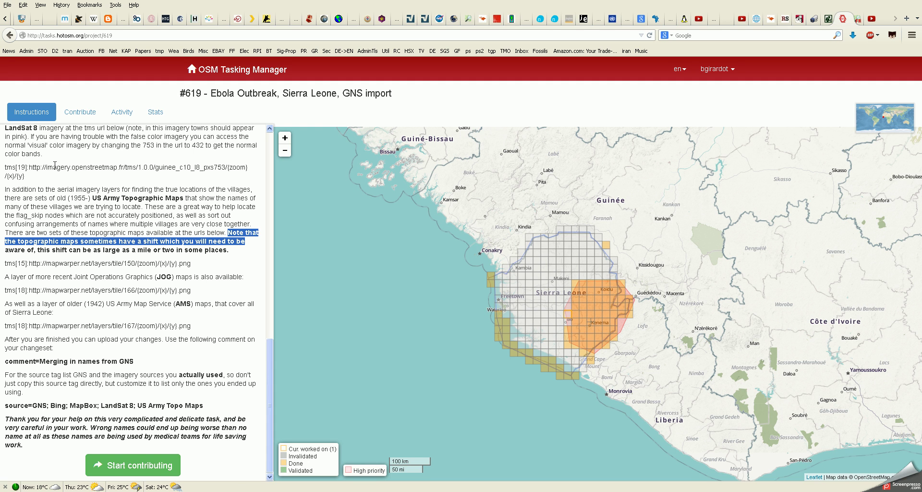
scroll(56, 166, up, 1)
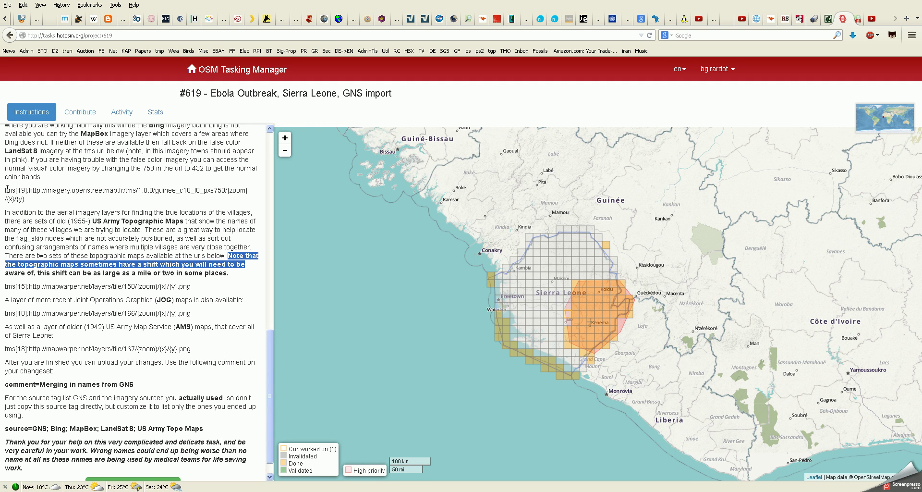
drag(6, 190, 35, 206)
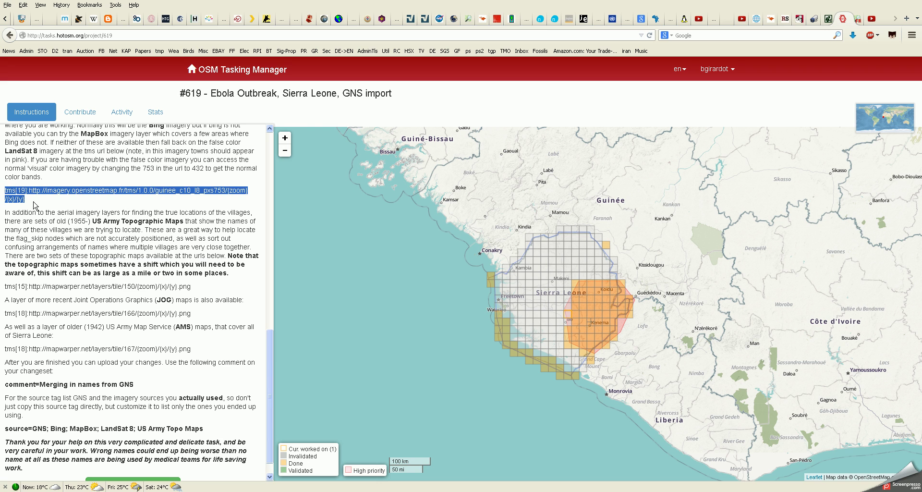
click(72, 210)
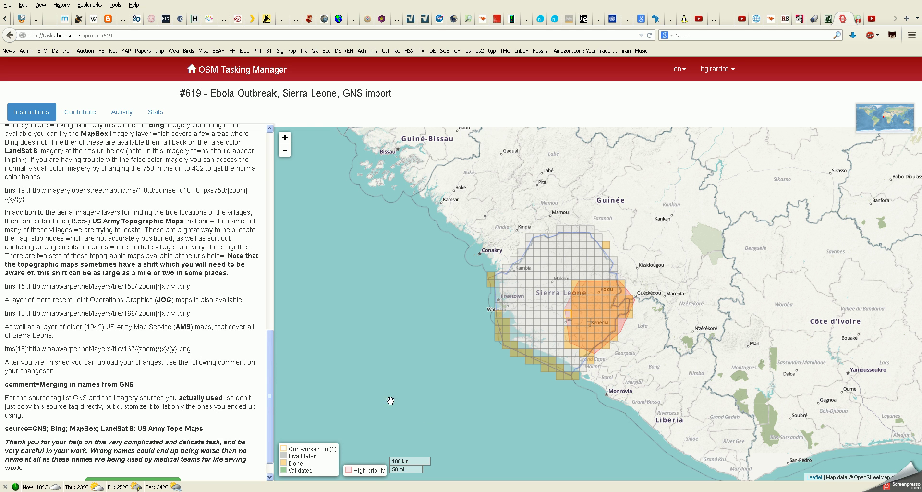
Step: Compare the imagery URLs against OSM Notes.TXT and return to the project instructions
key(alt+Tab)
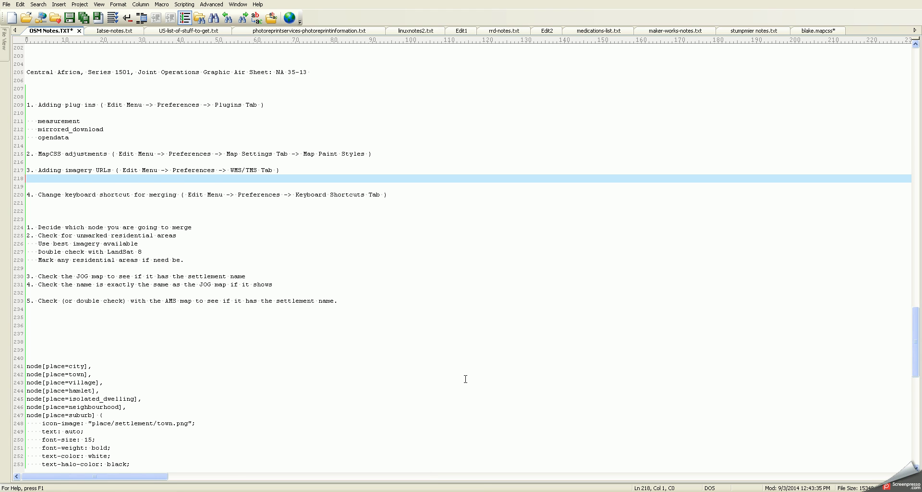
scroll(466, 379, down, 8)
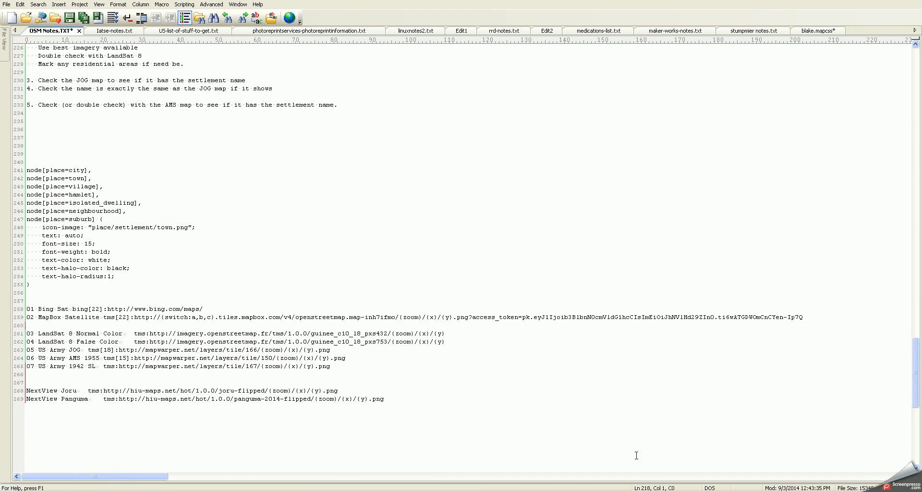
key(alt+Tab)
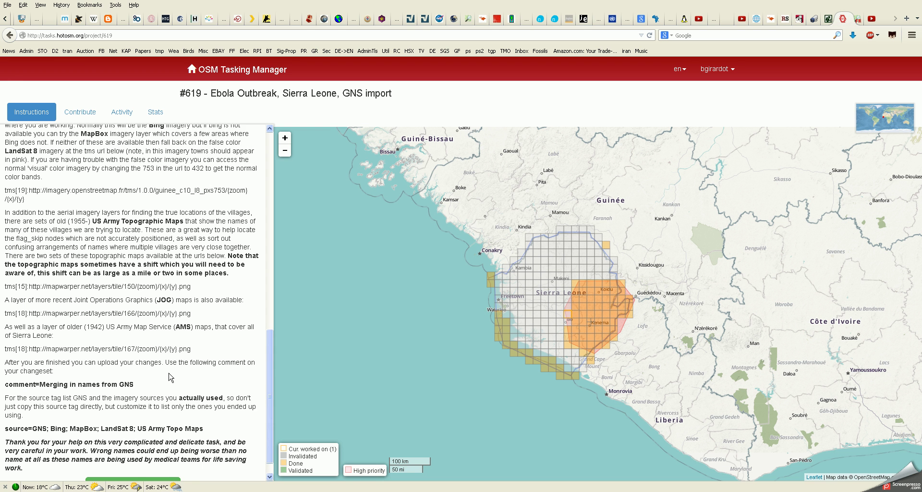
Step: Select the US Army topographic map URL and inspect the tms[15] and tms[18] zoom prefixes
scroll(184, 274, down, 3)
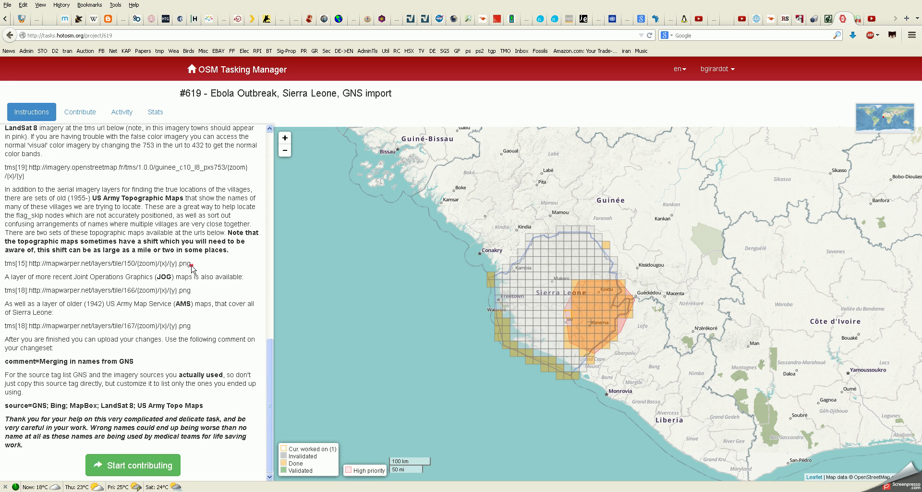
drag(191, 264, 30, 266)
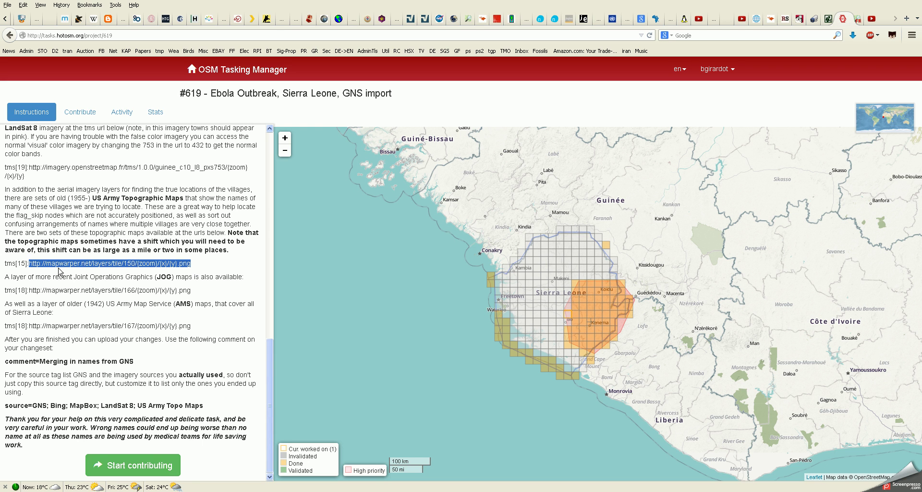
right_click(71, 265)
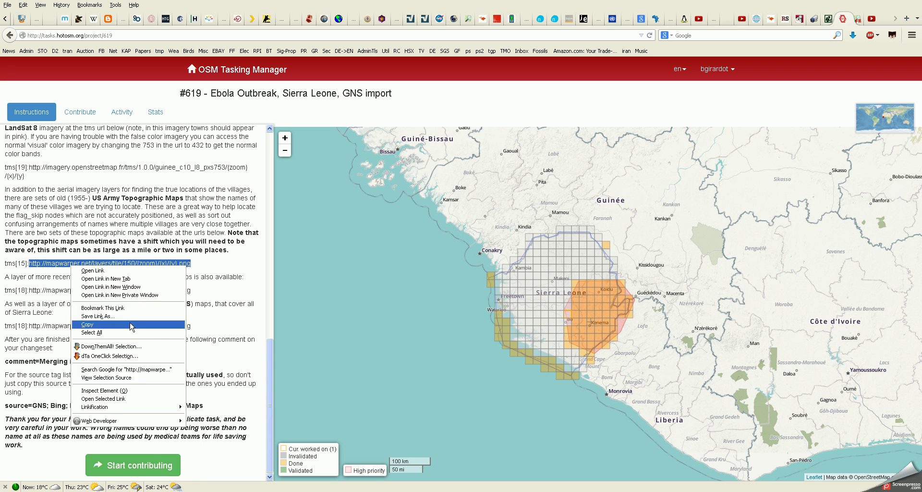
click(204, 270)
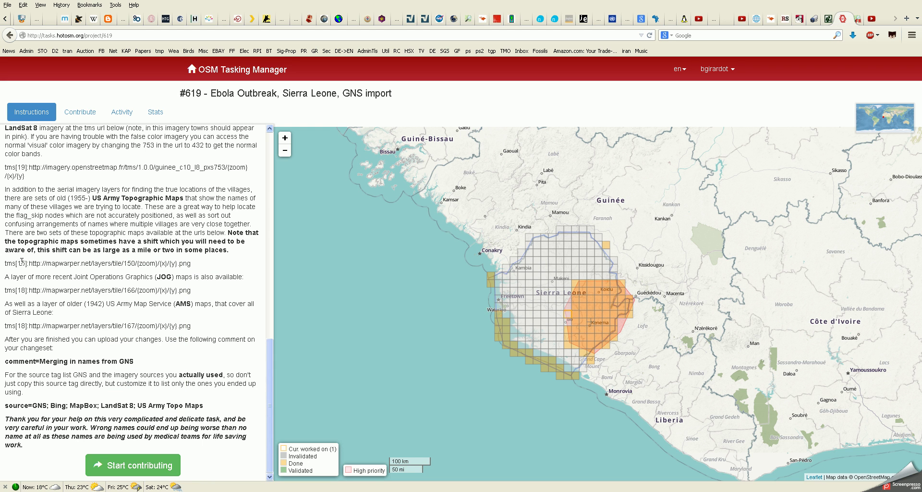
double_click(8, 290)
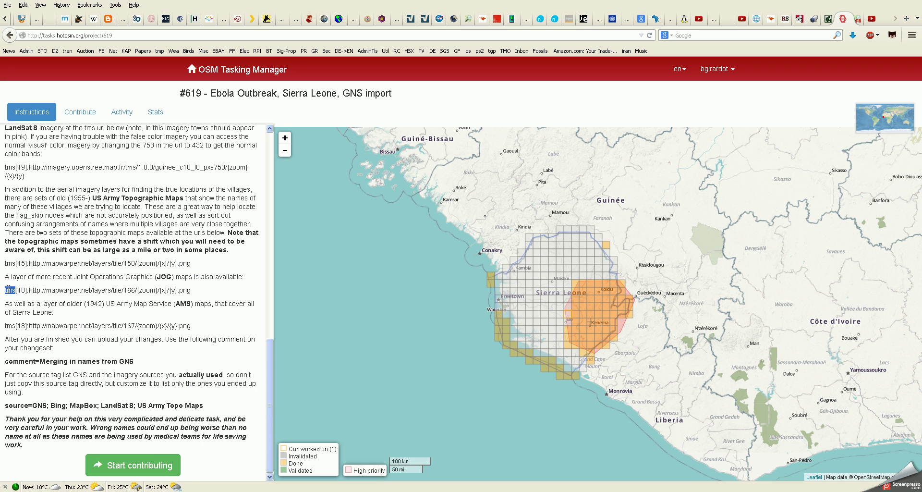
double_click(9, 325)
double_click(10, 290)
double_click(10, 263)
double_click(21, 263)
double_click(20, 290)
Step: Select the mapwarper tile URLs ending 150, 166 and 167 in turn, then bring up OSM Notes.TXT
drag(29, 266, 198, 267)
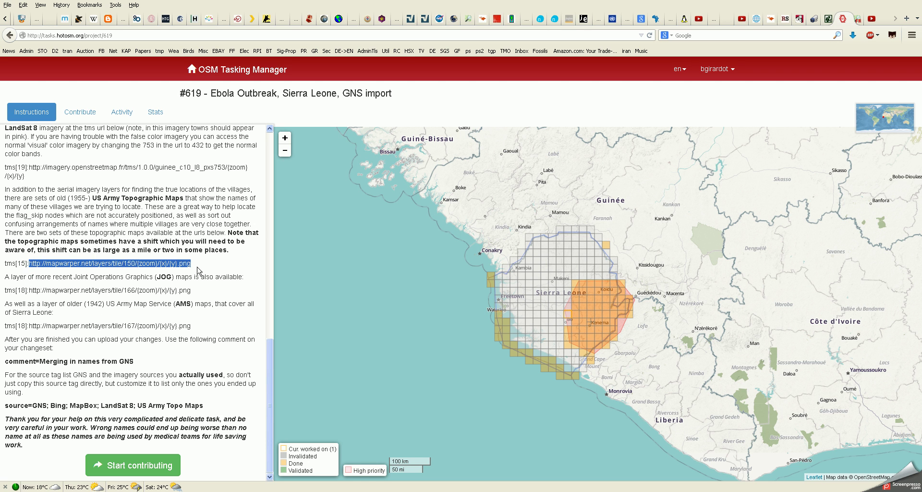
click(30, 290)
drag(30, 290, 208, 298)
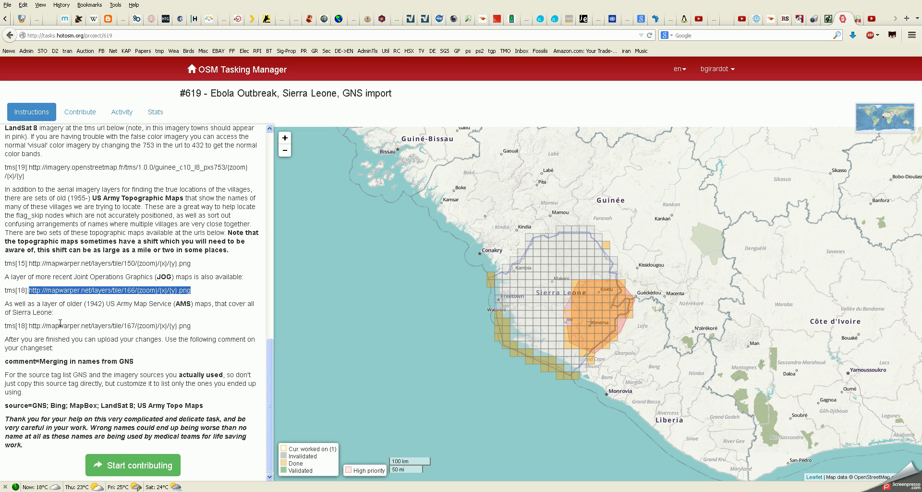
drag(28, 326, 195, 332)
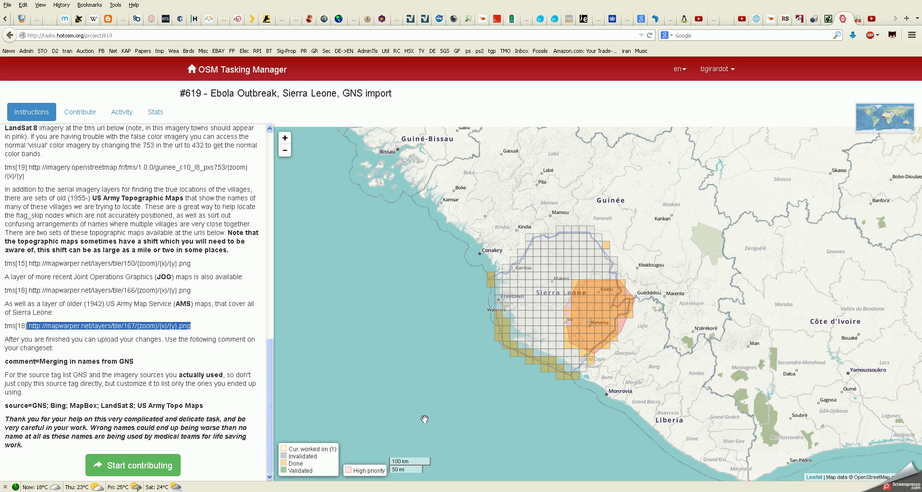
key(alt+Tab)
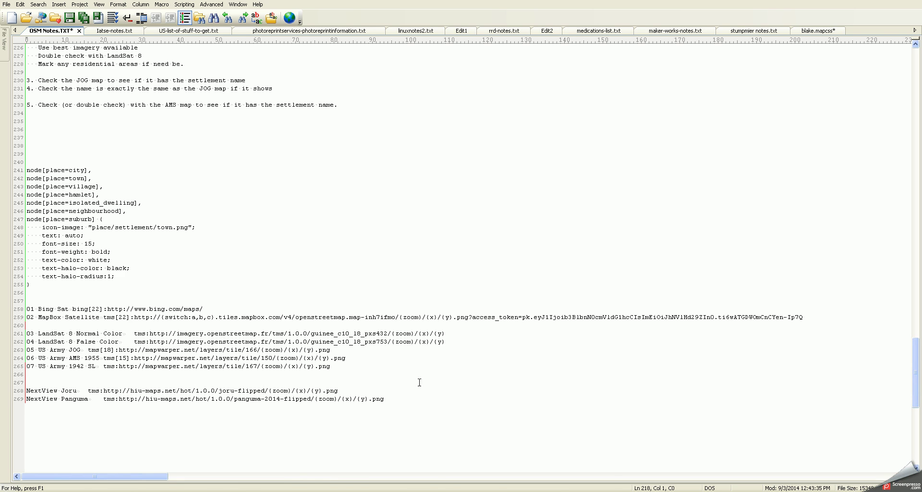
Step: Switch from UltraEdit to the JOSM window
click(614, 490)
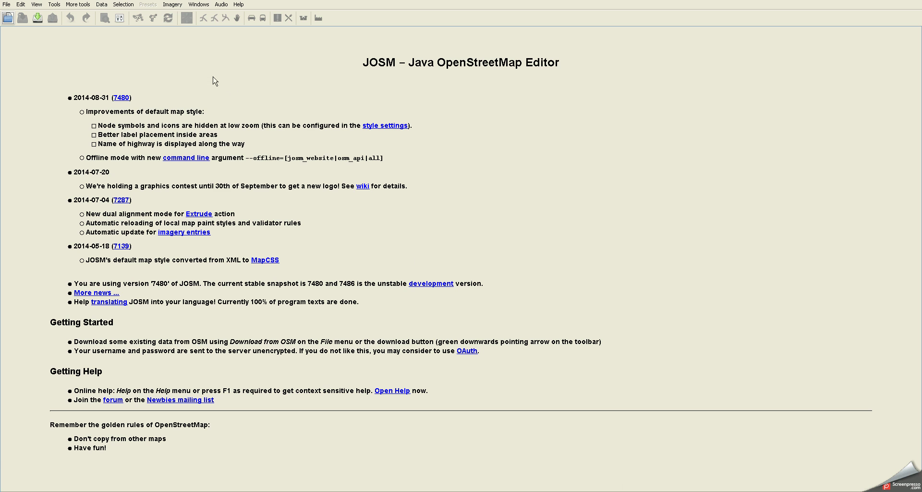
Step: Open Imagery > Imagery preferences to show the selected imagery entries
click(172, 4)
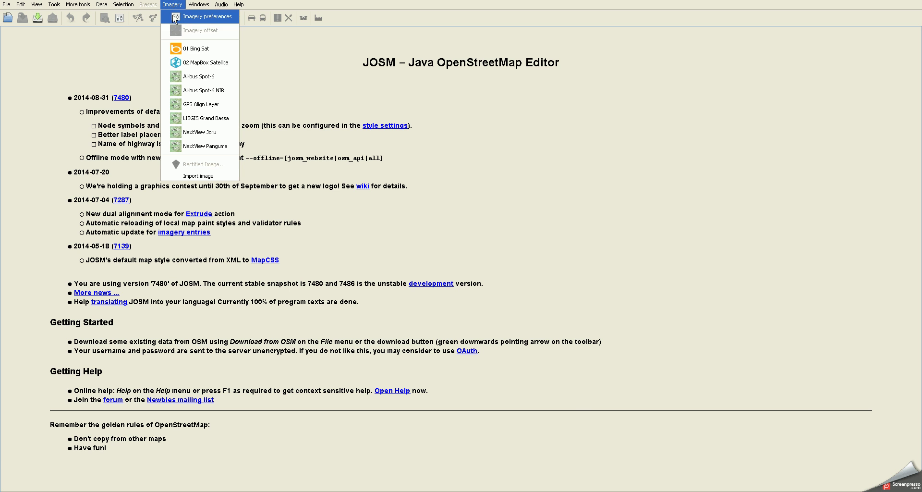
click(175, 18)
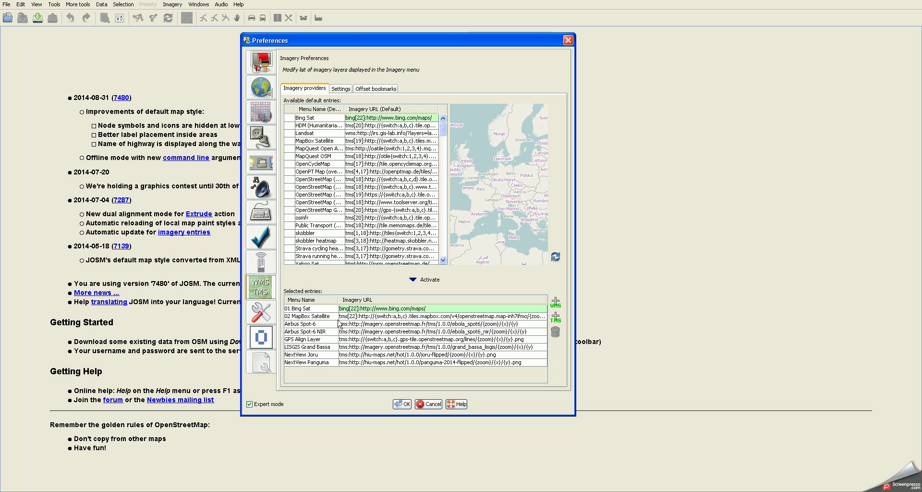
Step: Start a new TMS entry and copy the LandSat 8 Normal Color tile URL from the notes
click(556, 319)
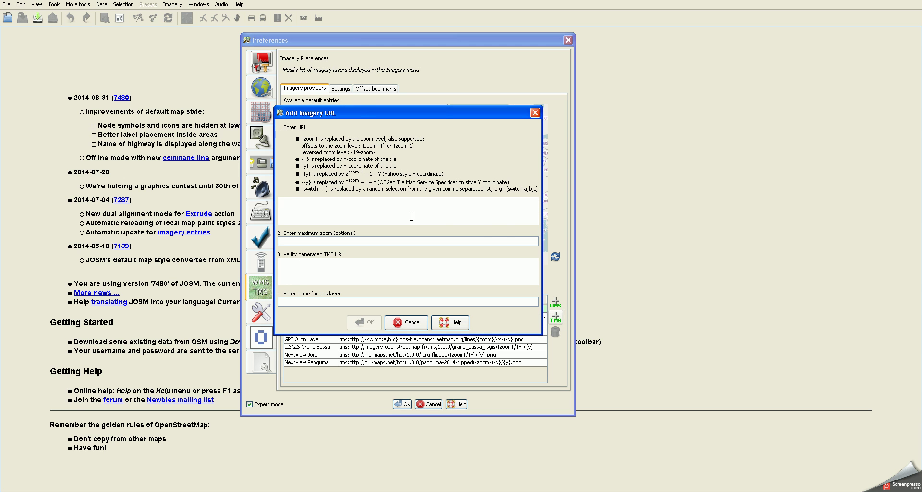
key(alt+Tab)
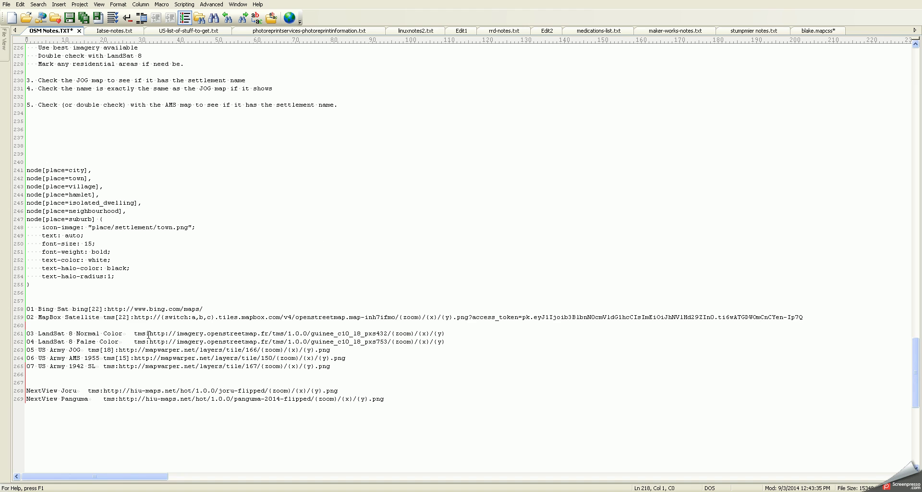
drag(150, 335, 446, 334)
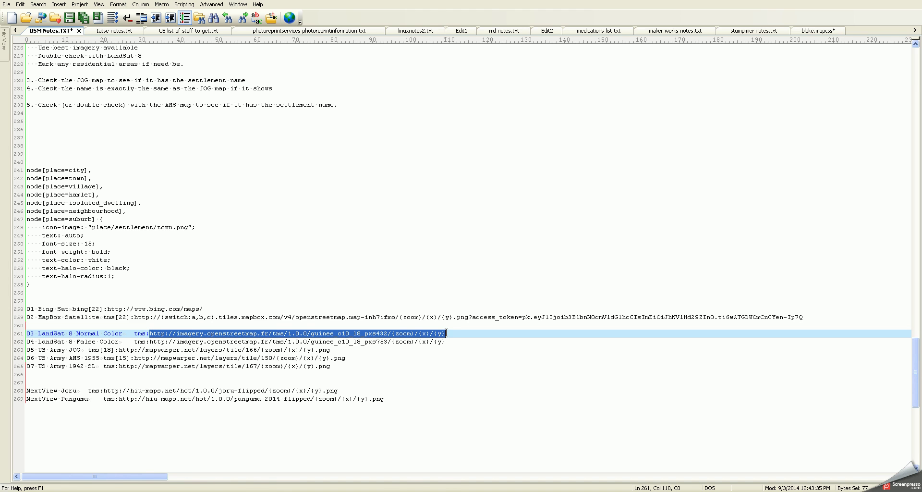
key(alt+Tab)
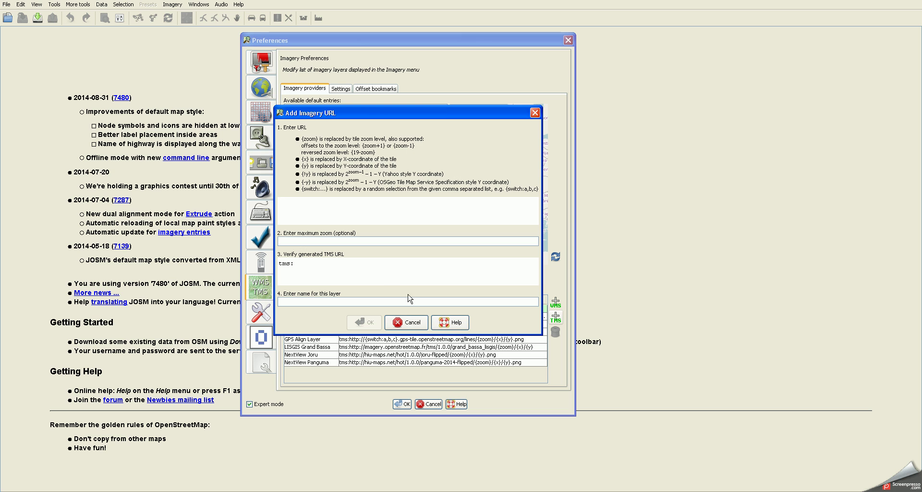
Step: Add the TMS layer '03 LandSat 8 Normal' with the pasted Landsat URL, then copy the False Color URL
right_click(342, 212)
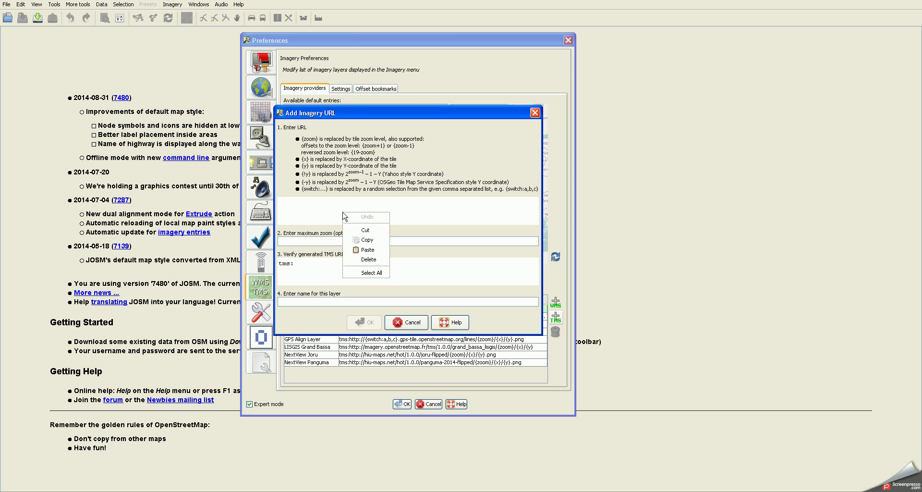
click(367, 250)
key(End)
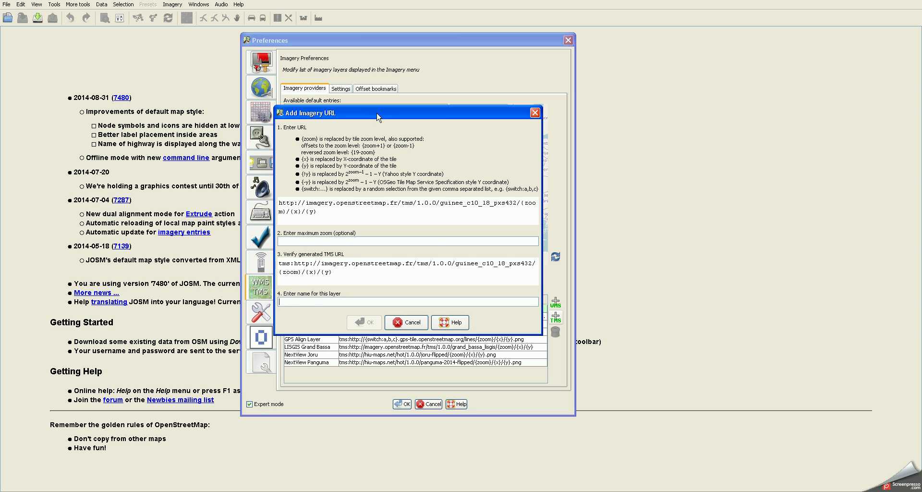
drag(377, 116, 435, 121)
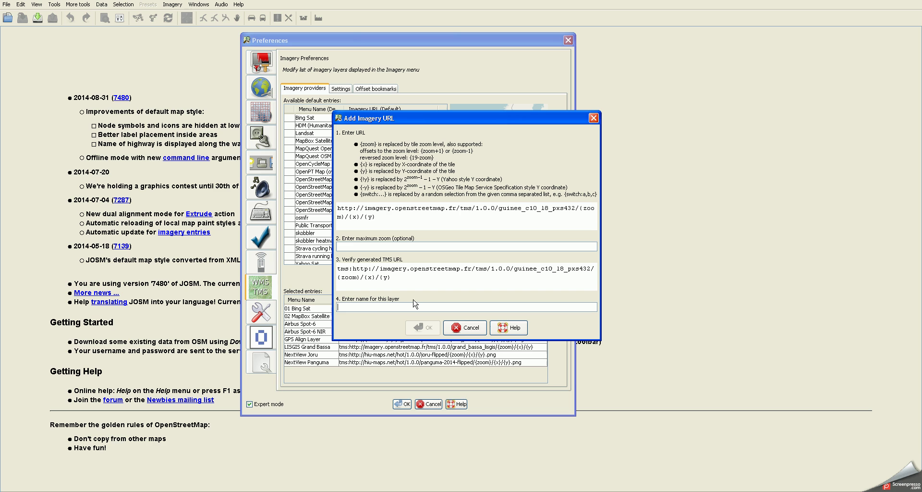
text(03 LandSat 8 Normal)
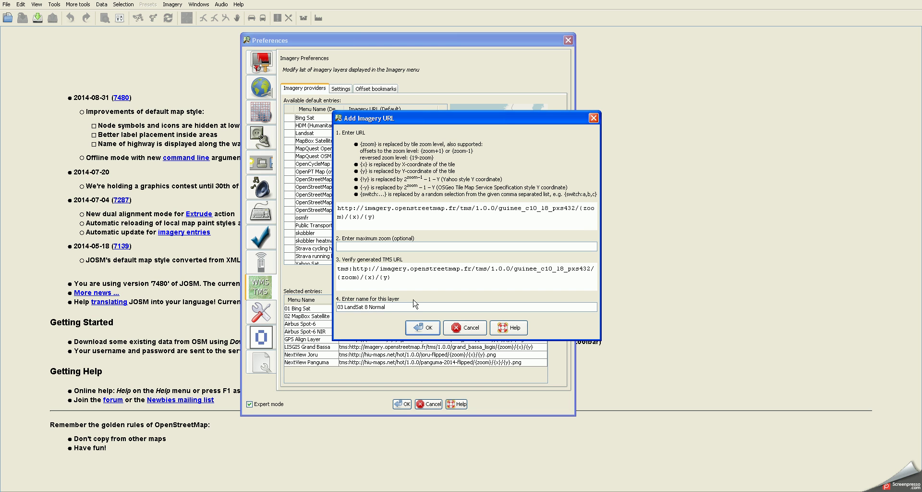
click(423, 328)
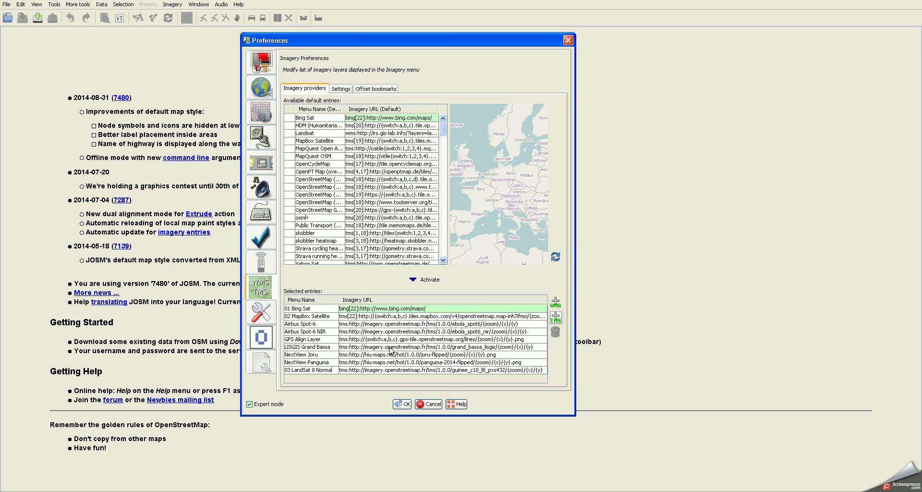
key(alt+Tab)
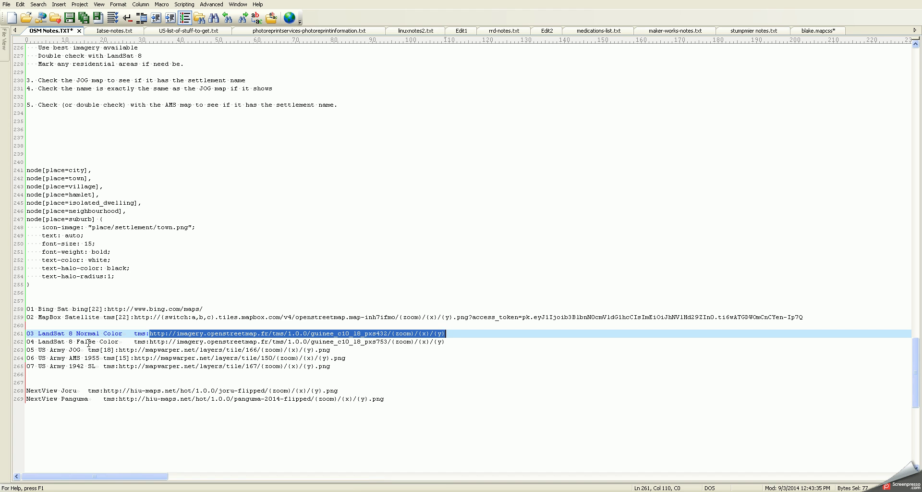
drag(150, 342, 444, 346)
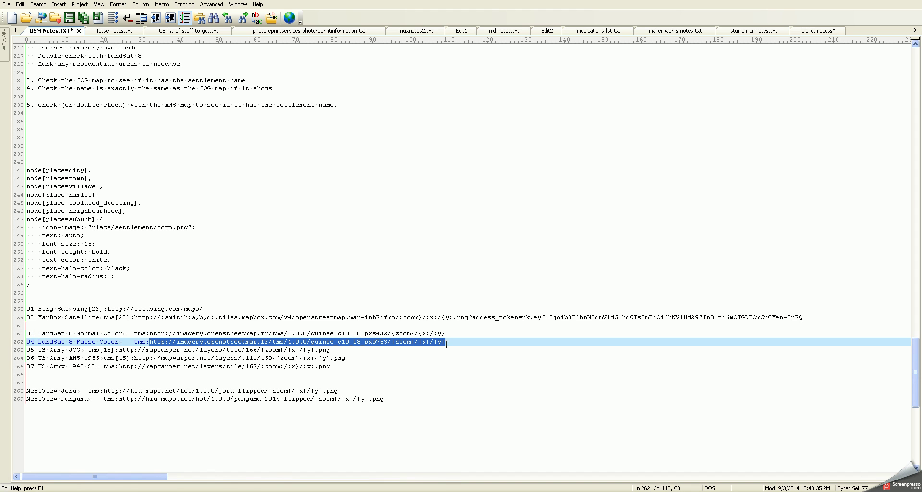
Step: Add TMS layer '04 LandSat 8 False Color' using the pasted false-colour Landsat tile URL
key(alt+Tab)
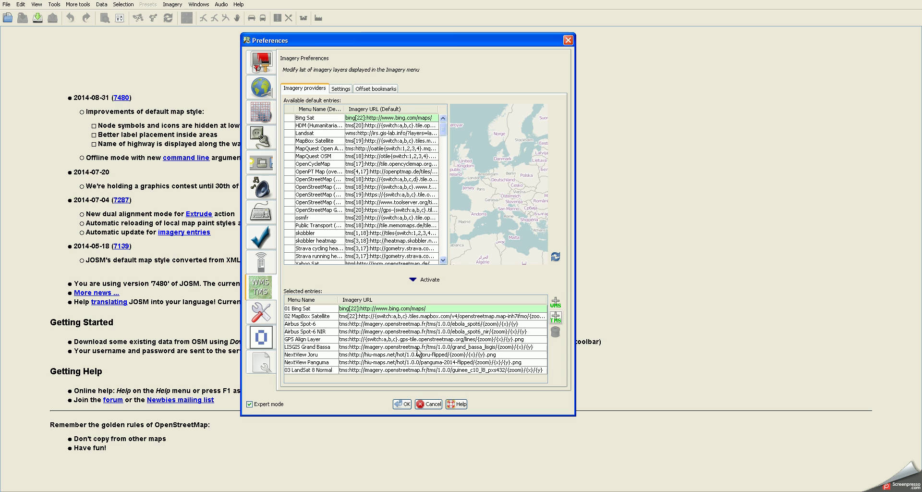
click(556, 319)
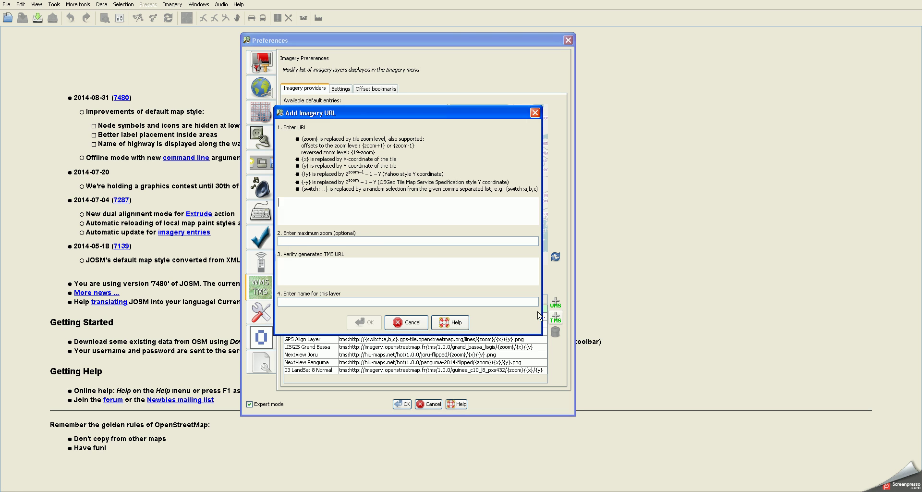
click(349, 216)
right_click(349, 216)
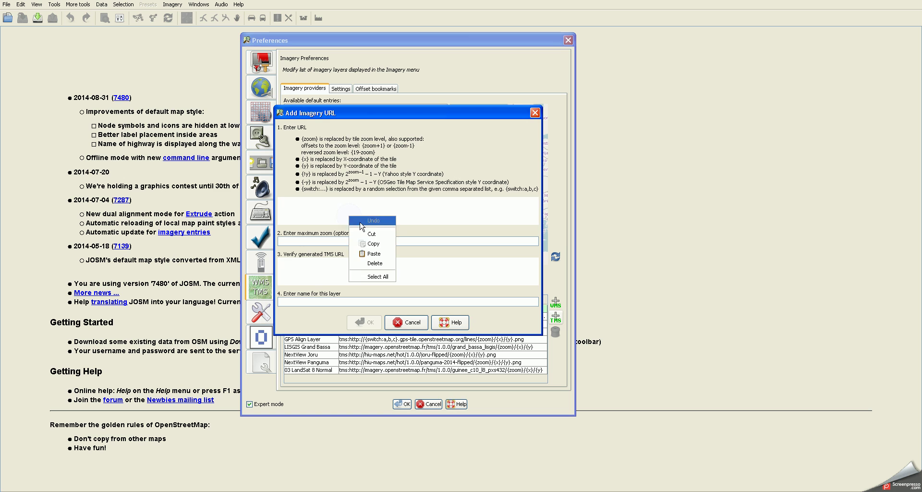
click(379, 256)
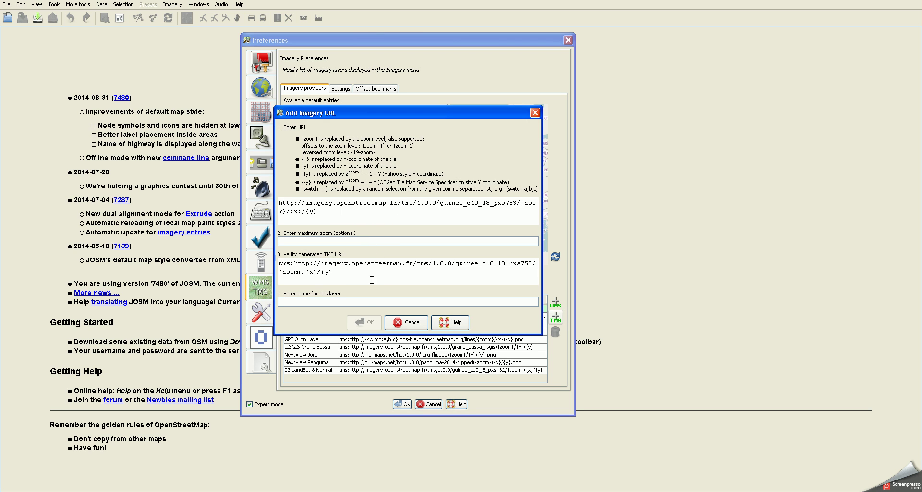
click(363, 302)
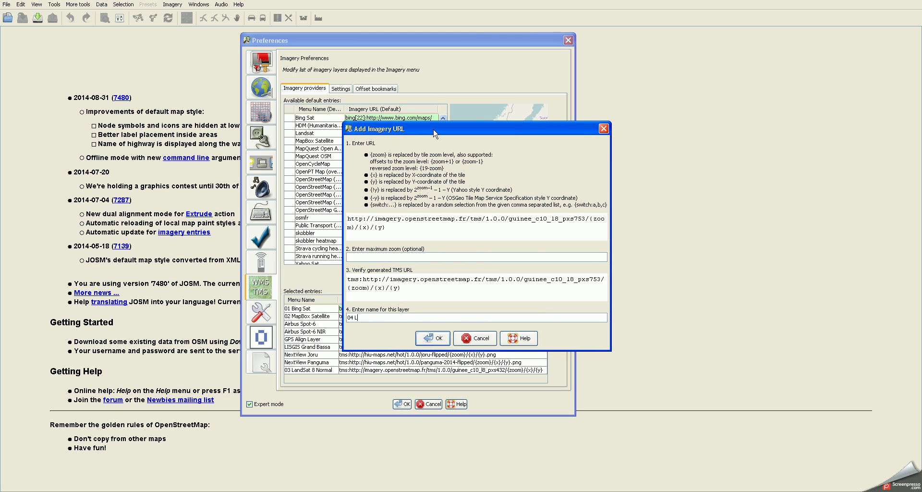
text(4 Lan)
key(BackSpace)
text(an)
key(Return)
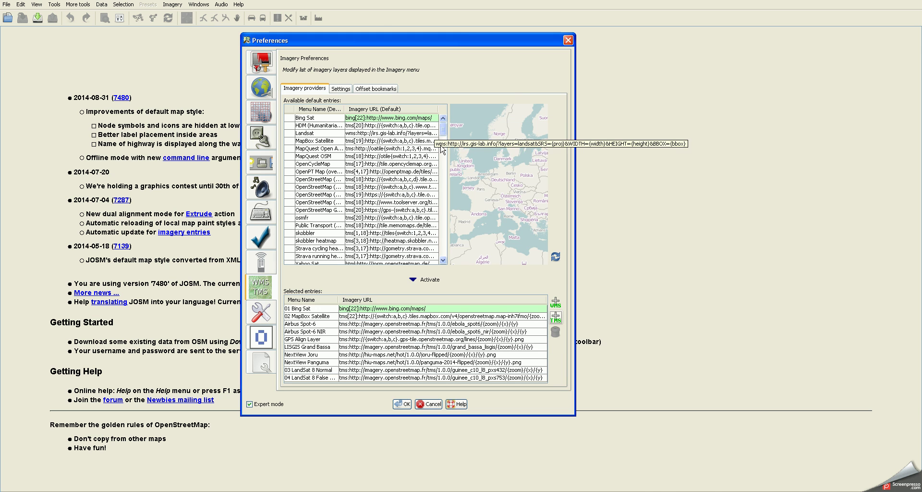
key(alt+Tab)
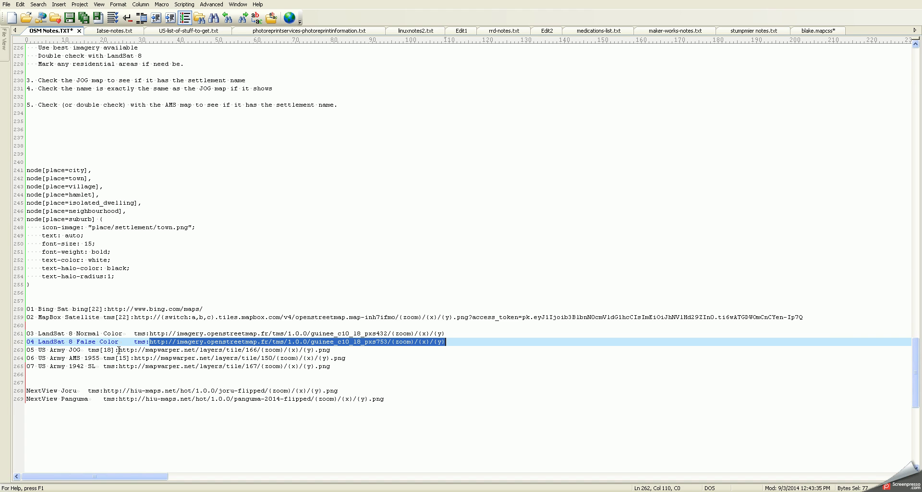
Step: Add TMS layer '05 US Army JOG' with the mapwarper tile 166 URL copied from the notes
drag(119, 349, 332, 352)
key(ctrl+c)
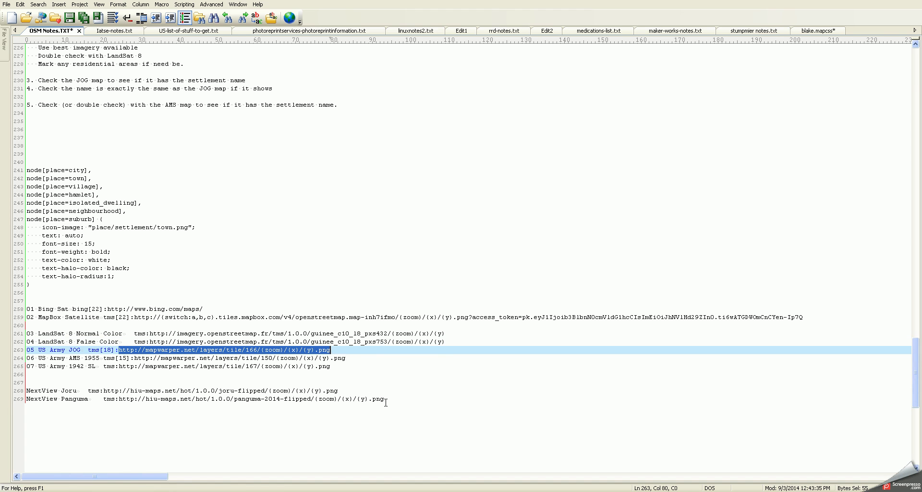
key(alt+Tab)
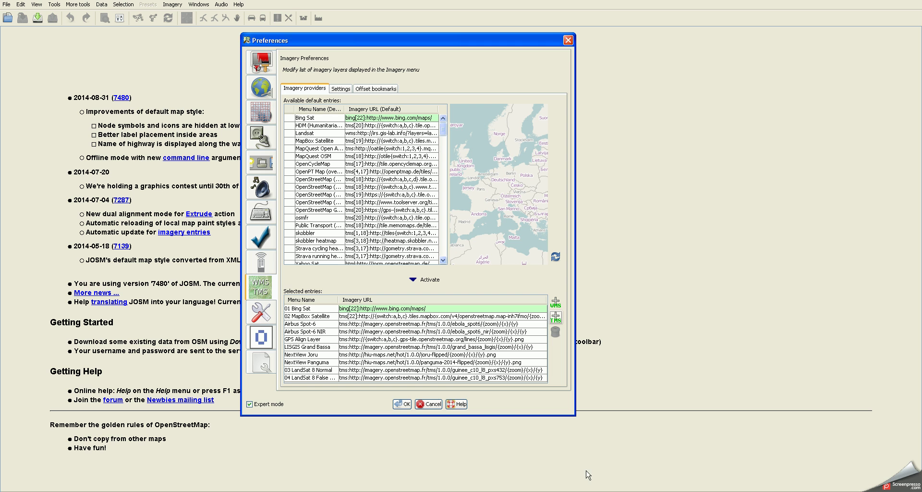
click(556, 319)
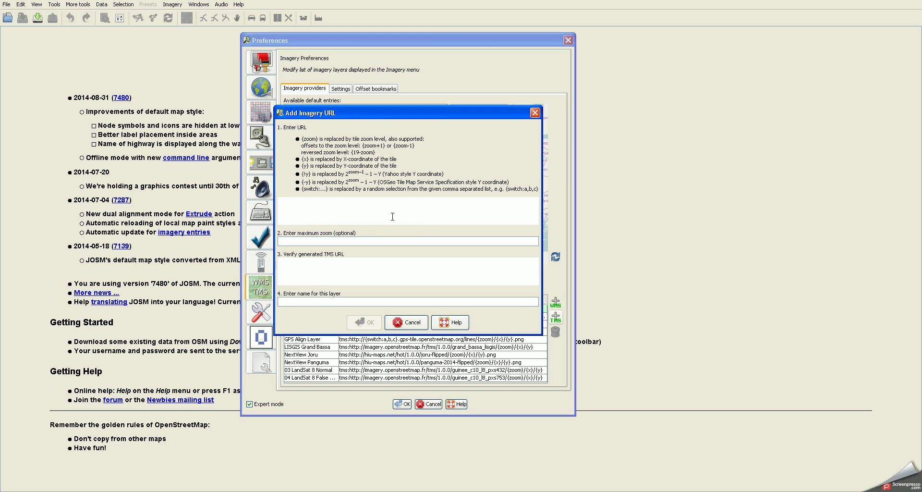
key(ctrl+v)
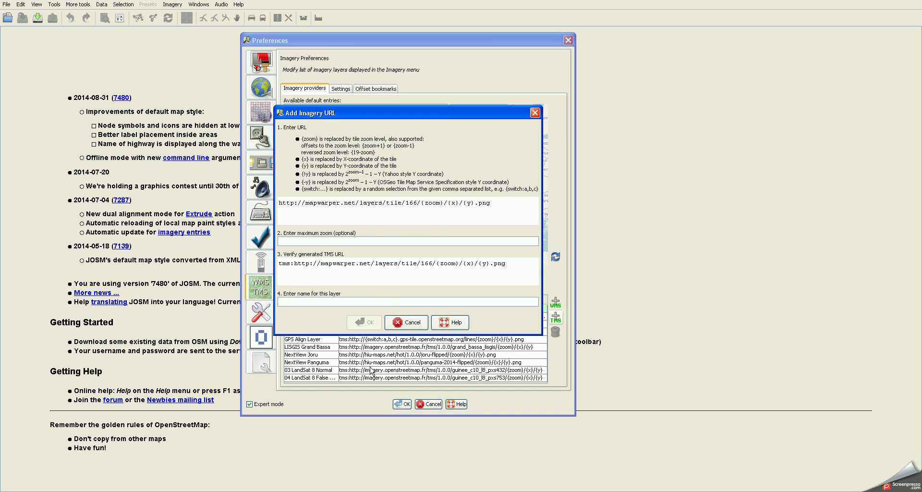
text(05 US Army JOG)
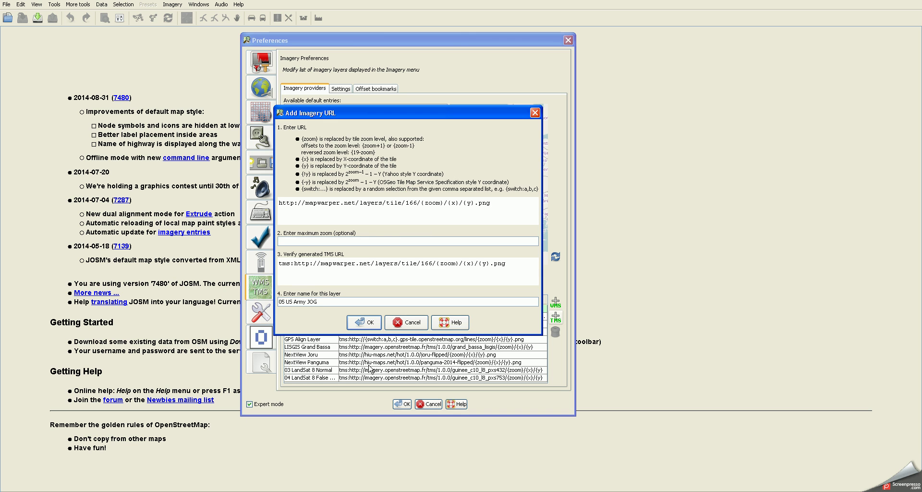
click(370, 325)
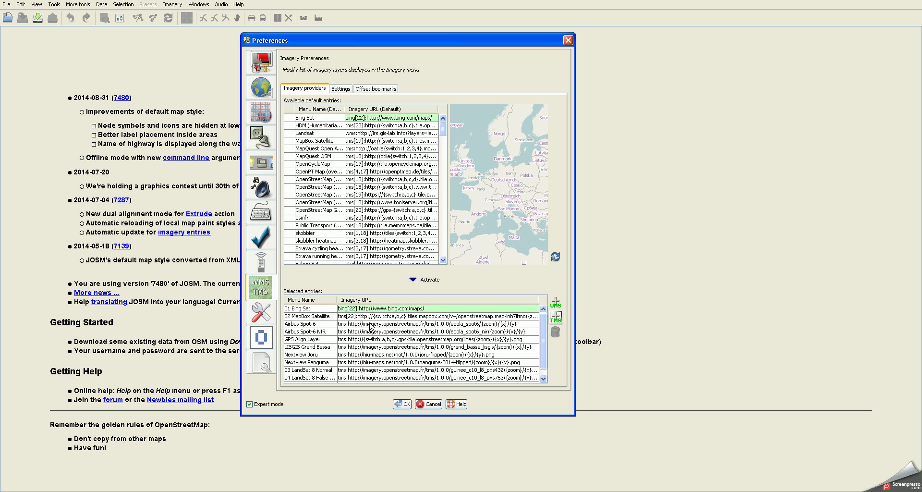
click(545, 378)
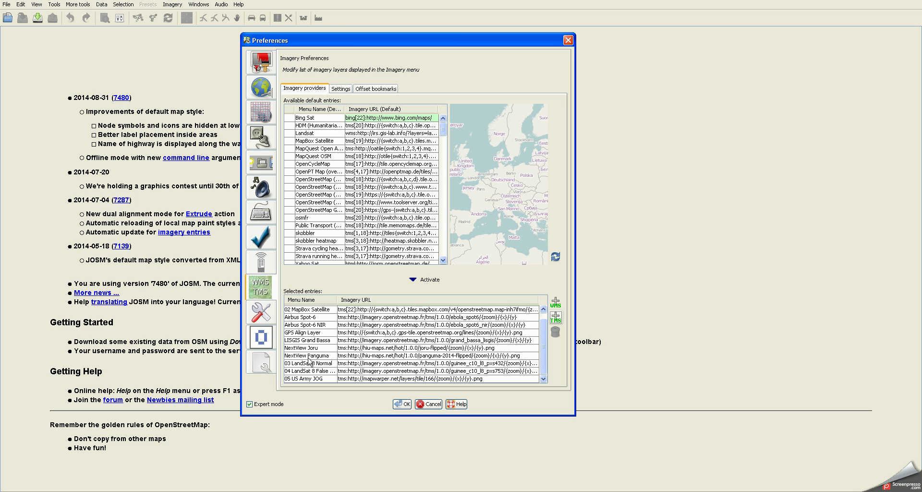
Step: Add a TMS layer named '06 US Army AMS 1955' with the mapwarper tile 150 URL from line 264
key(alt+Tab)
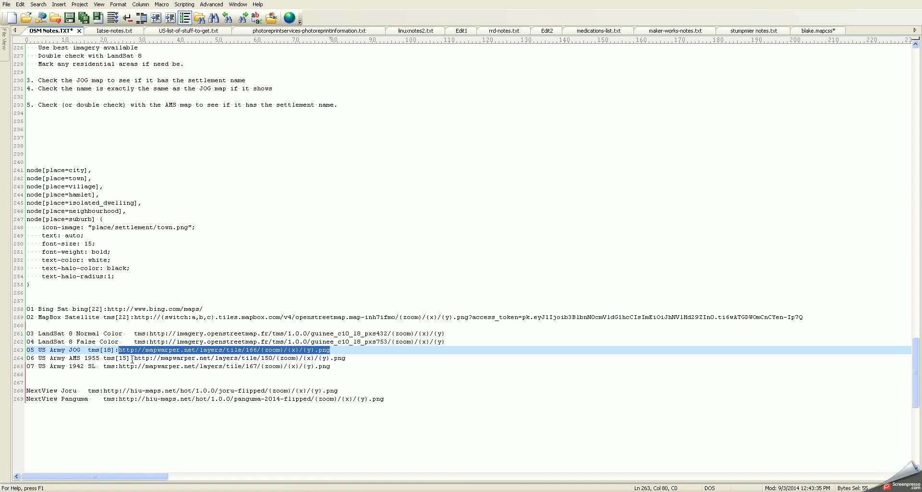
drag(133, 358, 348, 361)
key(ctrl+c)
key(alt+Tab)
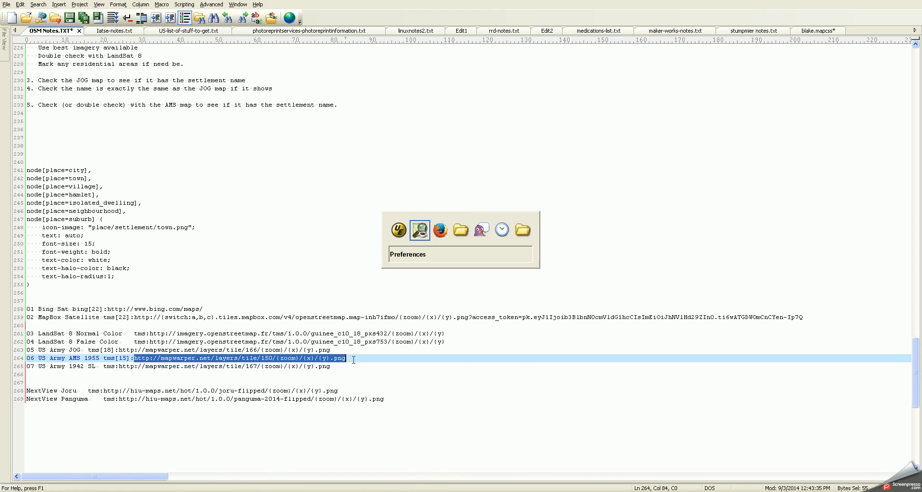
click(555, 319)
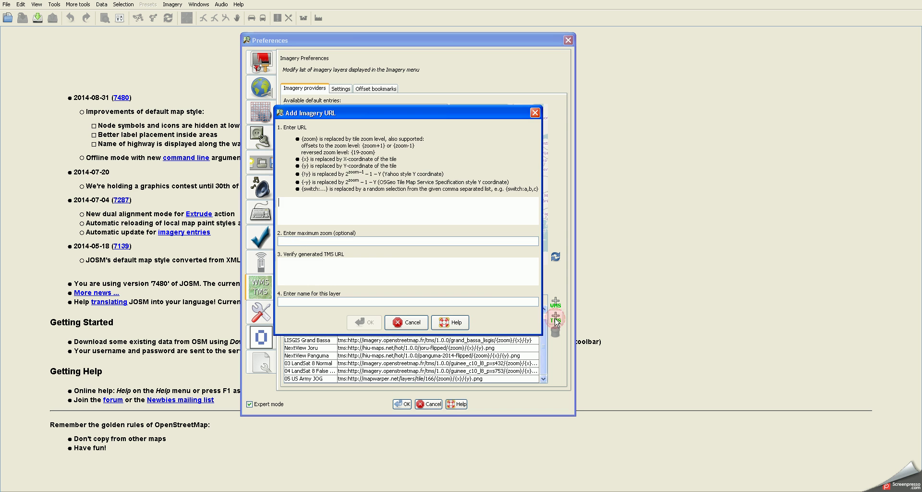
key(ctrl+v)
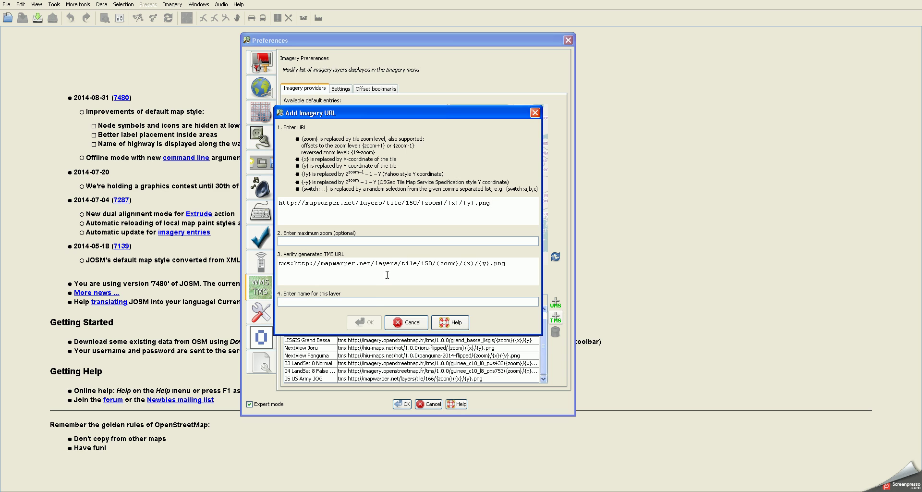
click(372, 303)
text(06 US Army AMS 1955)
click(364, 324)
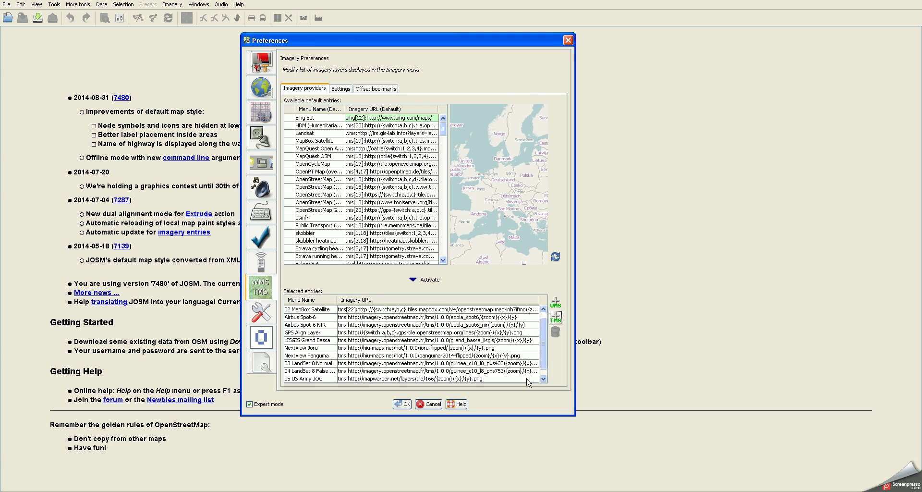
click(543, 379)
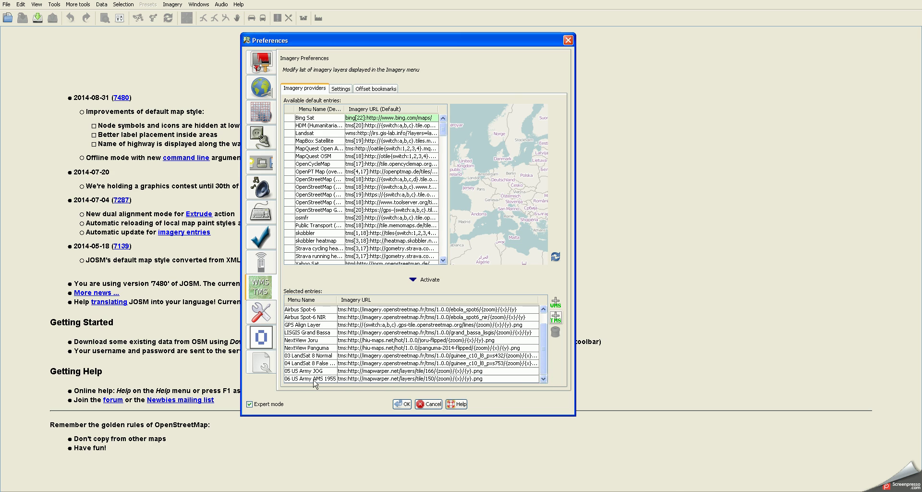
key(alt+Tab)
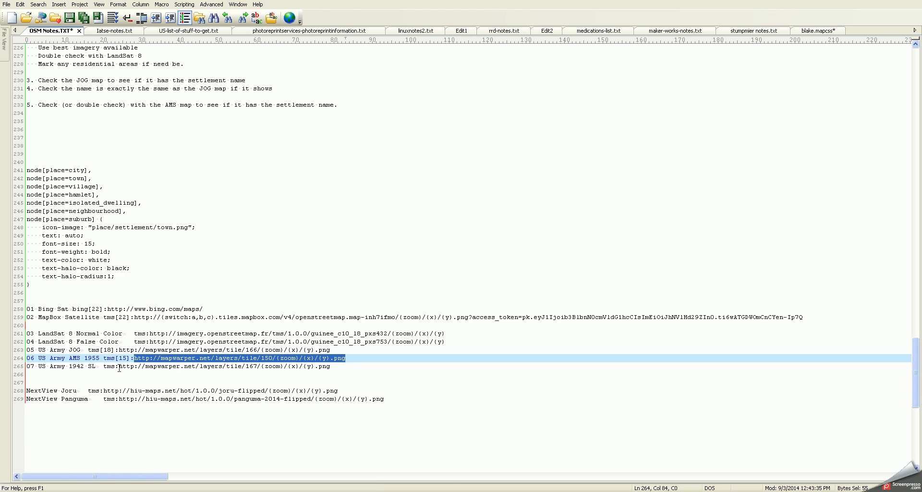
Step: Add a TMS layer named 'US Army AMS 1942 SL' with the mapwarper tile 167 URL from line 265
drag(119, 366, 333, 367)
key(ctrl+c)
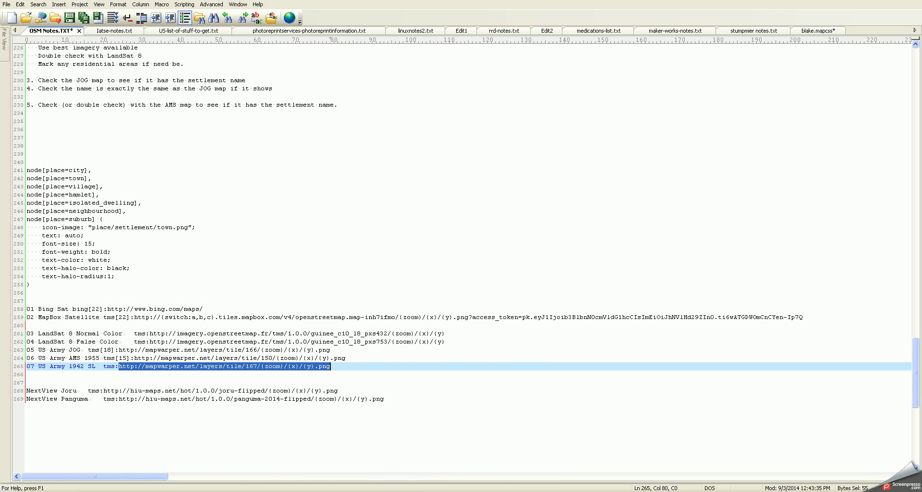
key(alt+Tab)
click(557, 318)
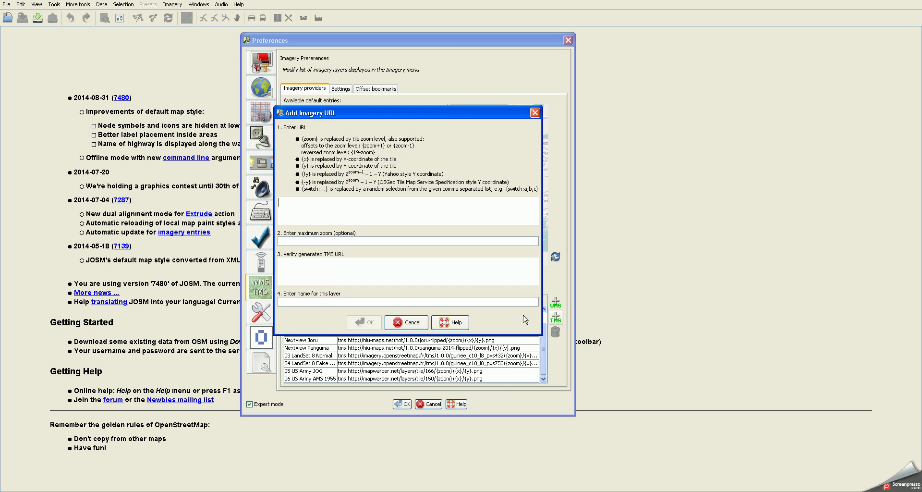
key(ctrl+v)
click(411, 301)
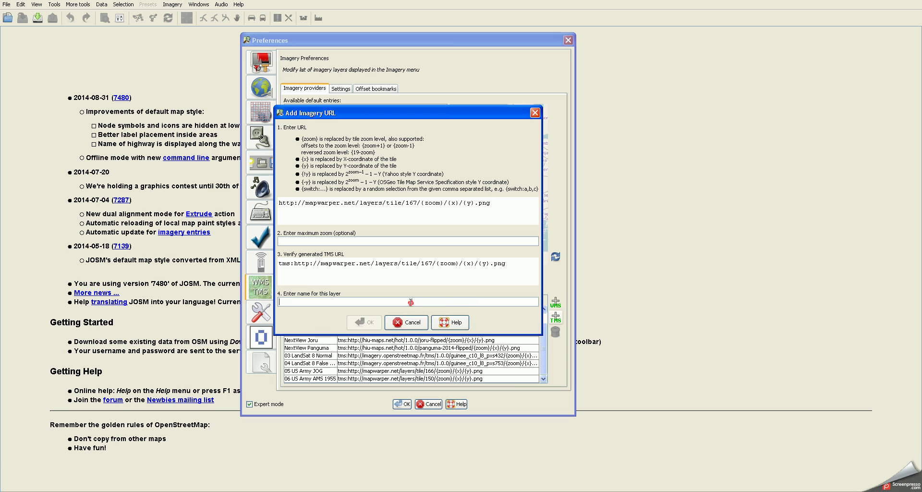
text(US Army AMS)
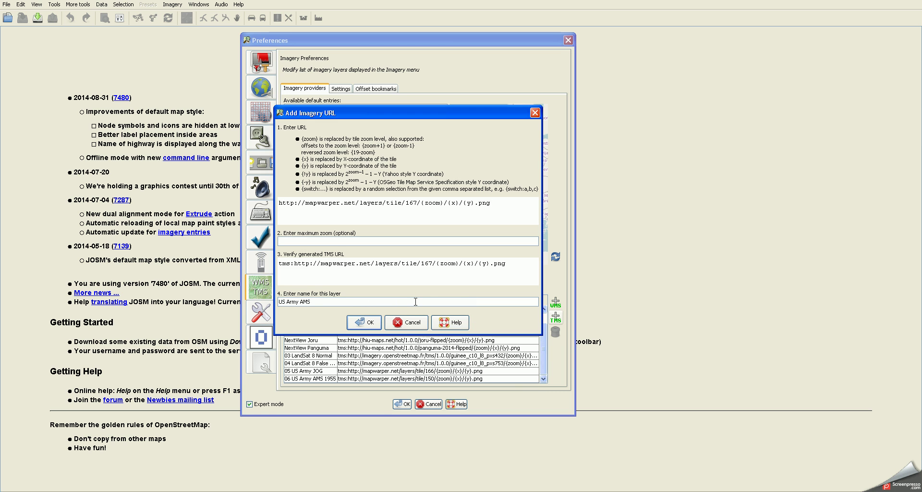
text( 1942 SL)
click(374, 323)
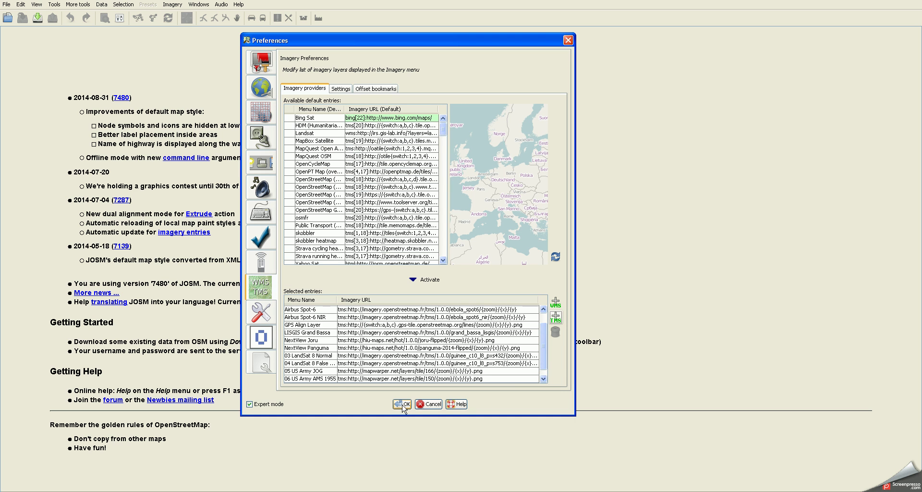
Step: Save the imagery preferences and check the layer order in the Imagery menu
scroll(528, 341, up, 1)
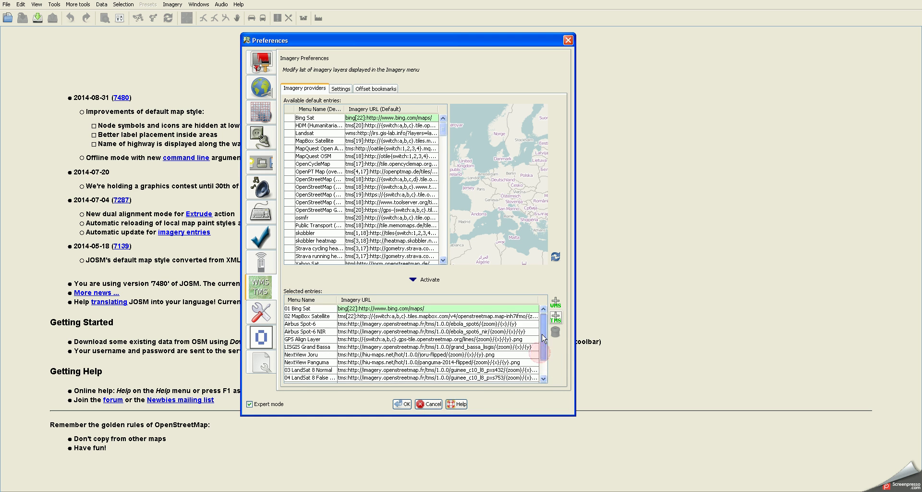
click(402, 404)
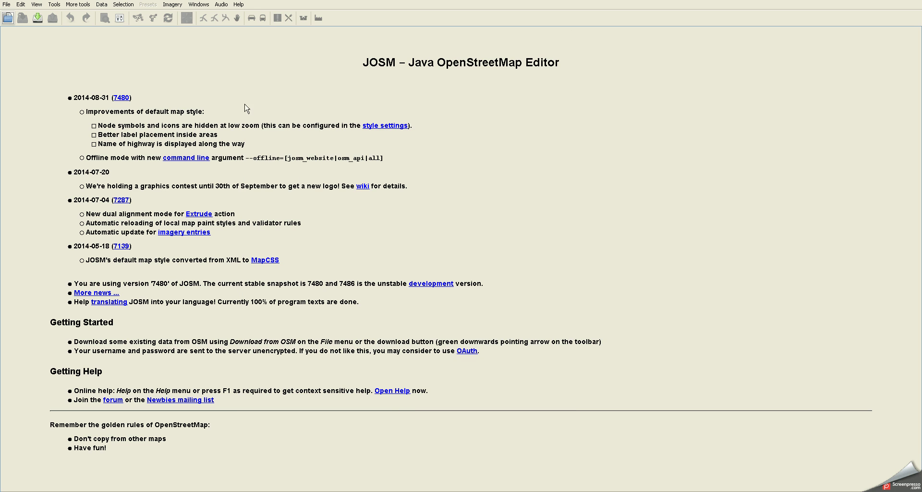
click(172, 5)
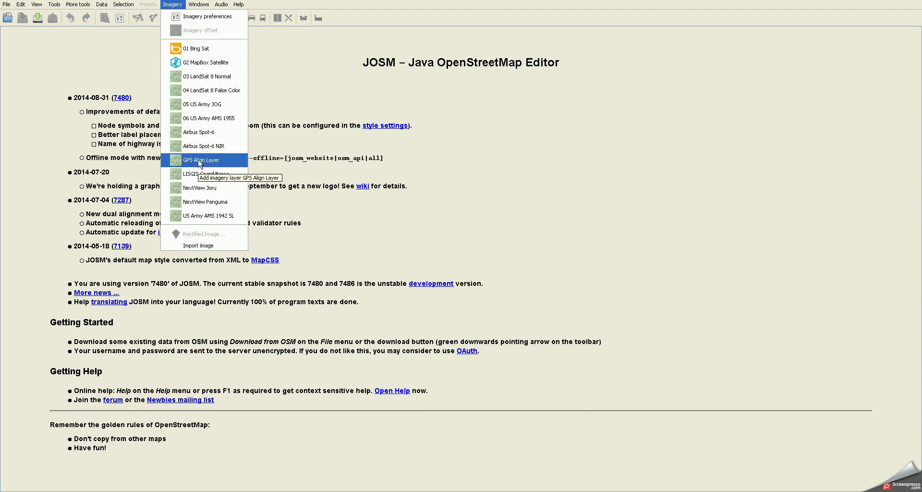
Step: Rename the last imagery entry to '07 US Army AMS 1942 SL' and save the preferences
click(193, 19)
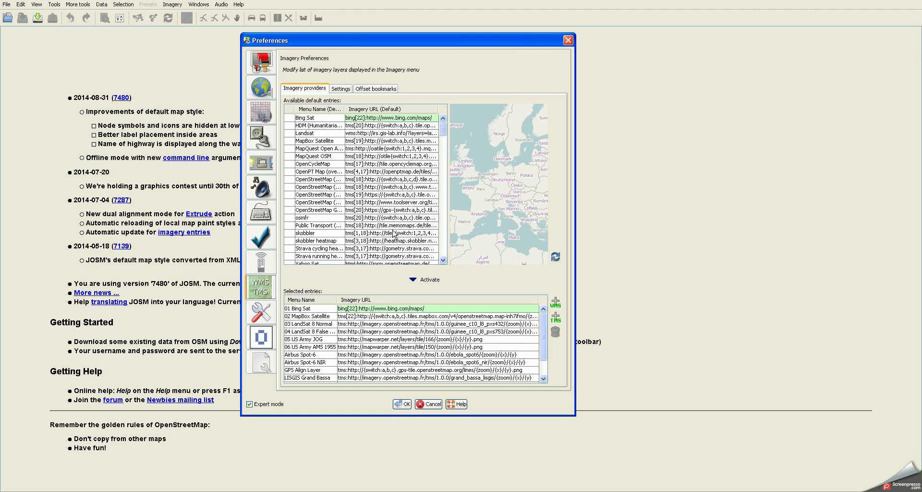
scroll(545, 346, down, 1)
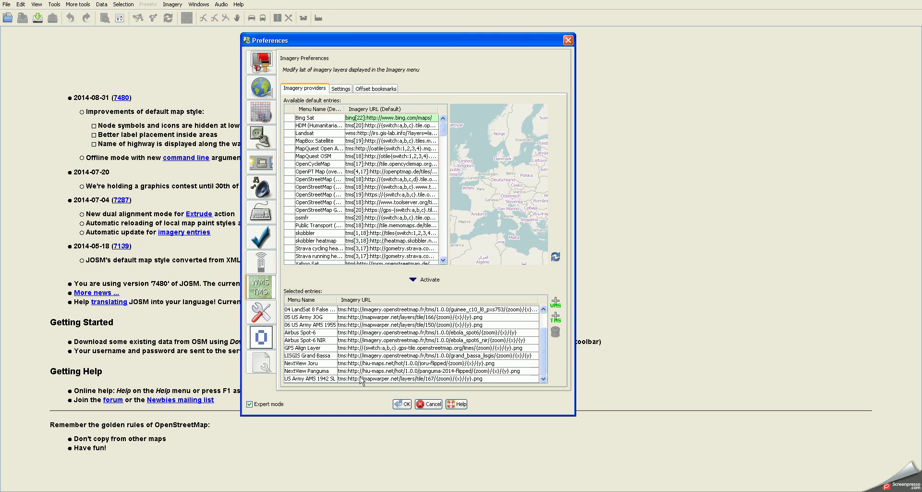
click(290, 379)
double_click(289, 380)
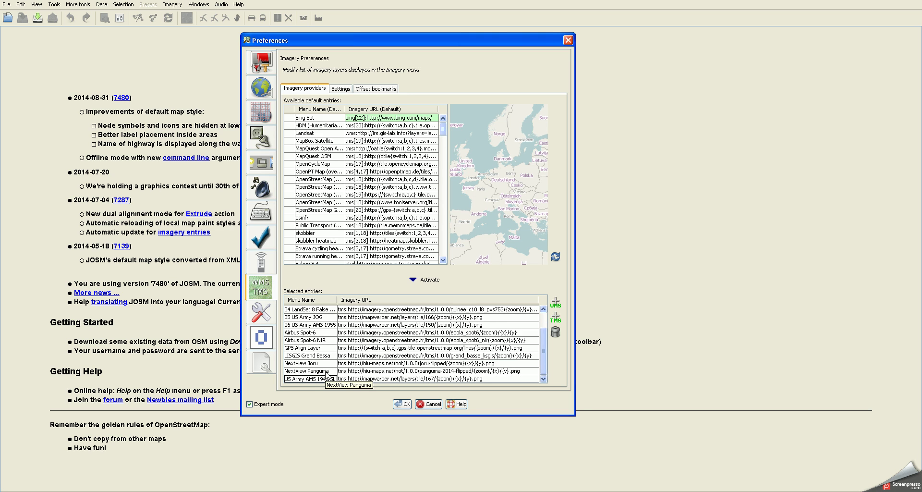
text(07)
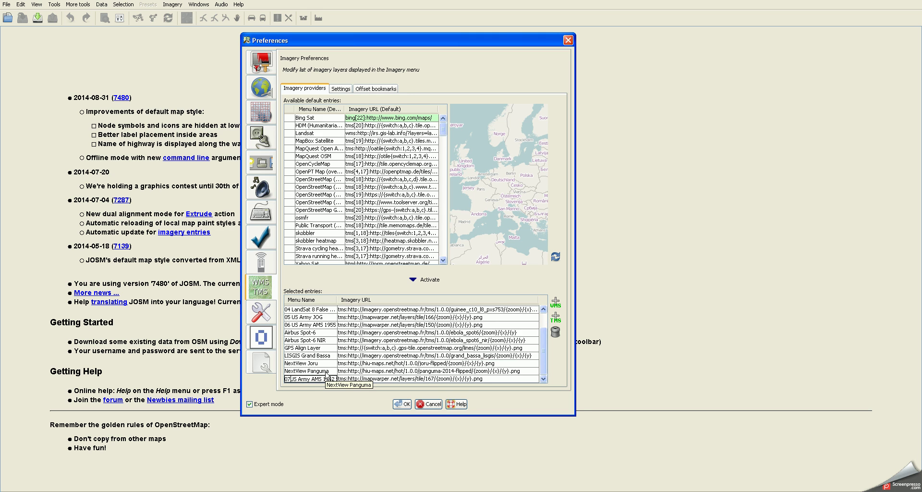
click(403, 404)
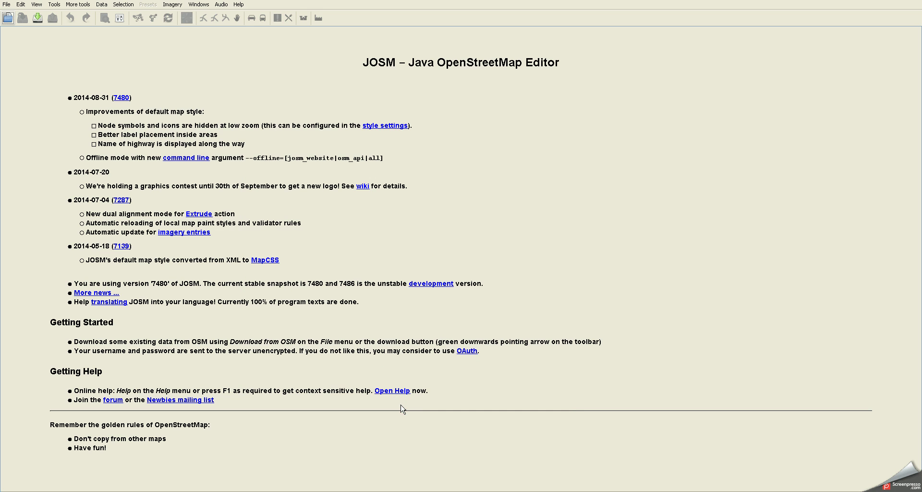
click(173, 4)
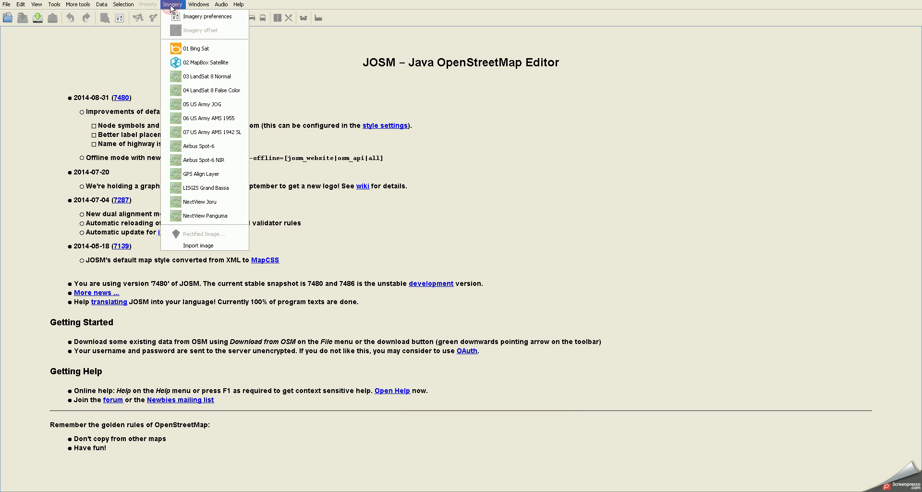
click(231, 136)
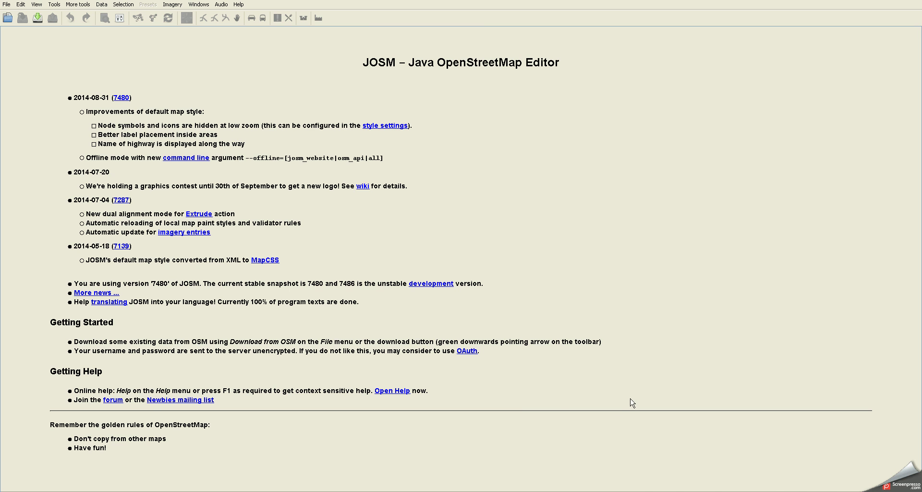
Step: Return to OSM Notes.TXT and scroll up to the steps from adding imagery URLs to the merge shortcut
key(alt+Tab)
scroll(207, 166, up, 3)
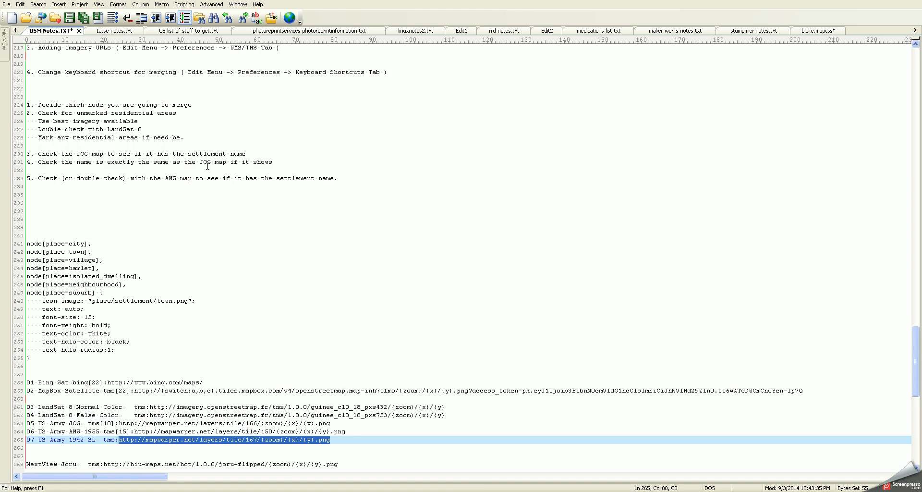
scroll(191, 126, up, 5)
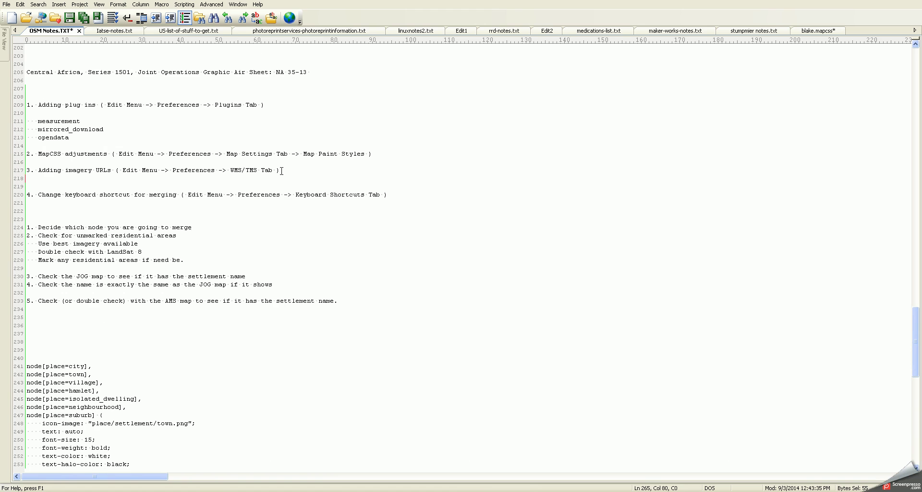
click(308, 171)
click(418, 193)
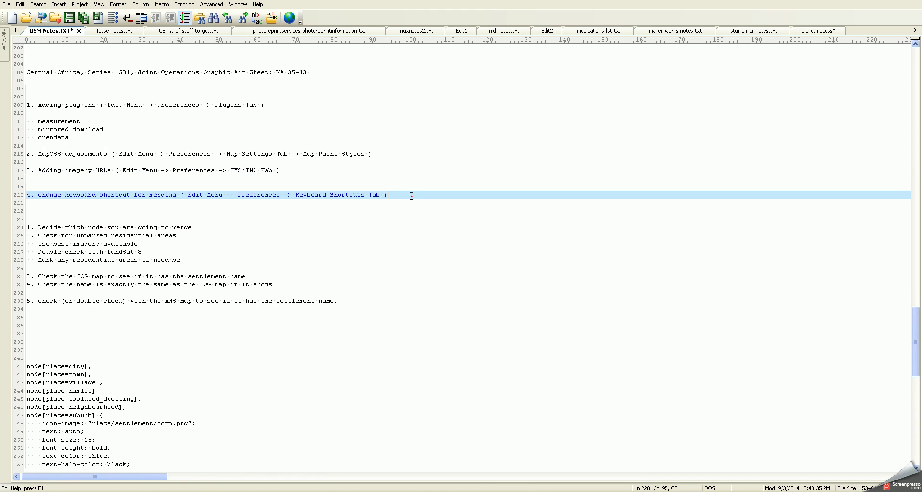